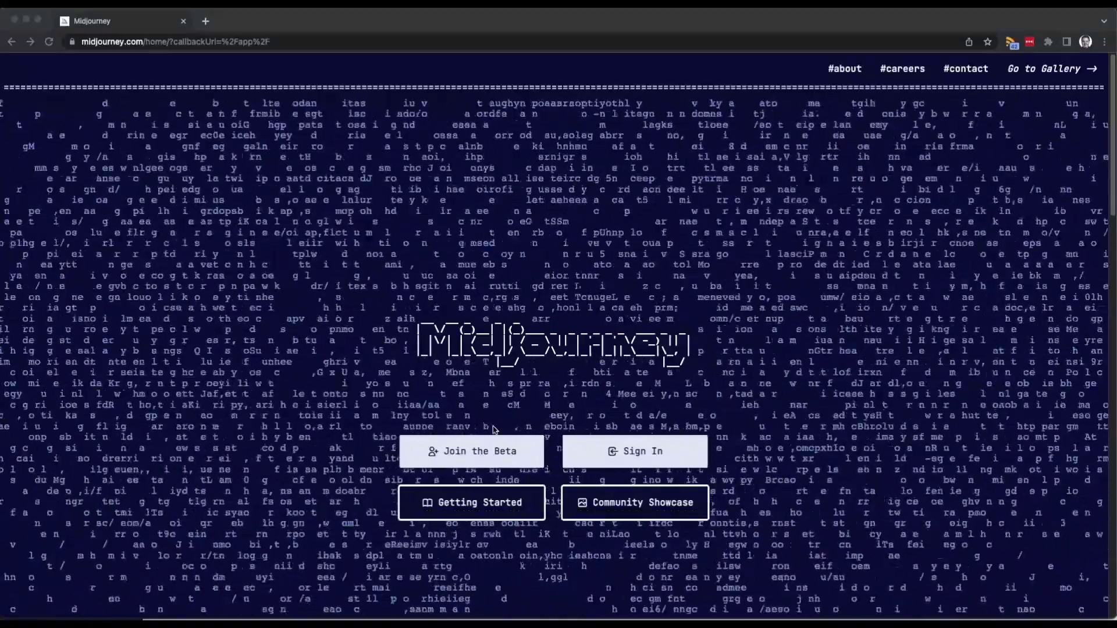
Join the Midjourney server through the beta invite and show its announcements channel from the top
{"action": "left_click", "coordinate": [497, 453]}
{"action": "left_click", "coordinate": [497, 454]}
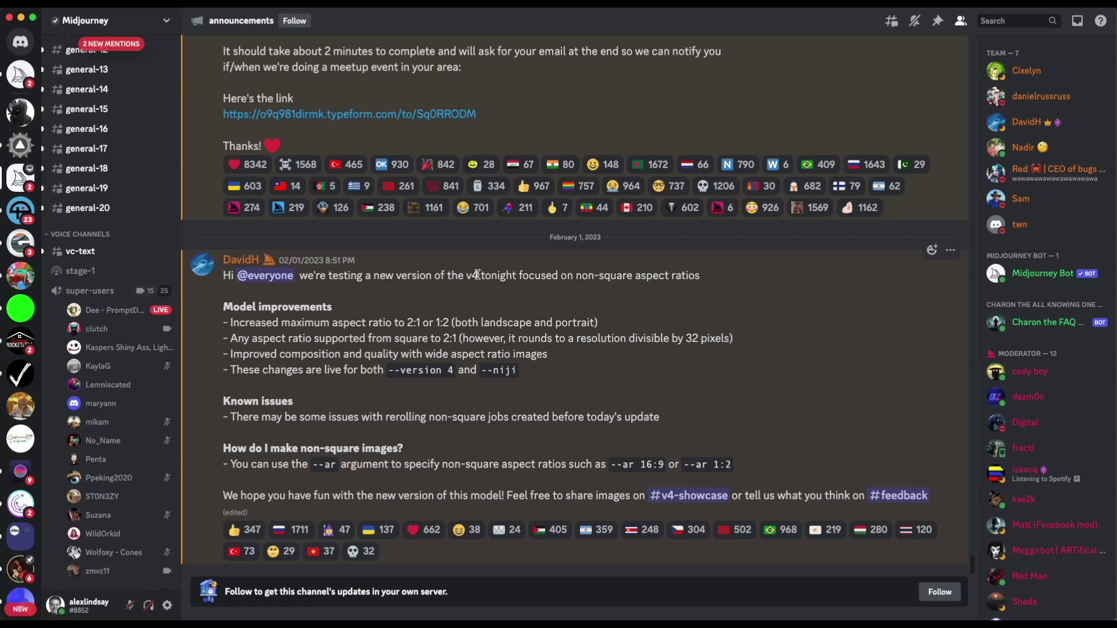
{"action": "mouse_move", "coordinate": [138, 192]}
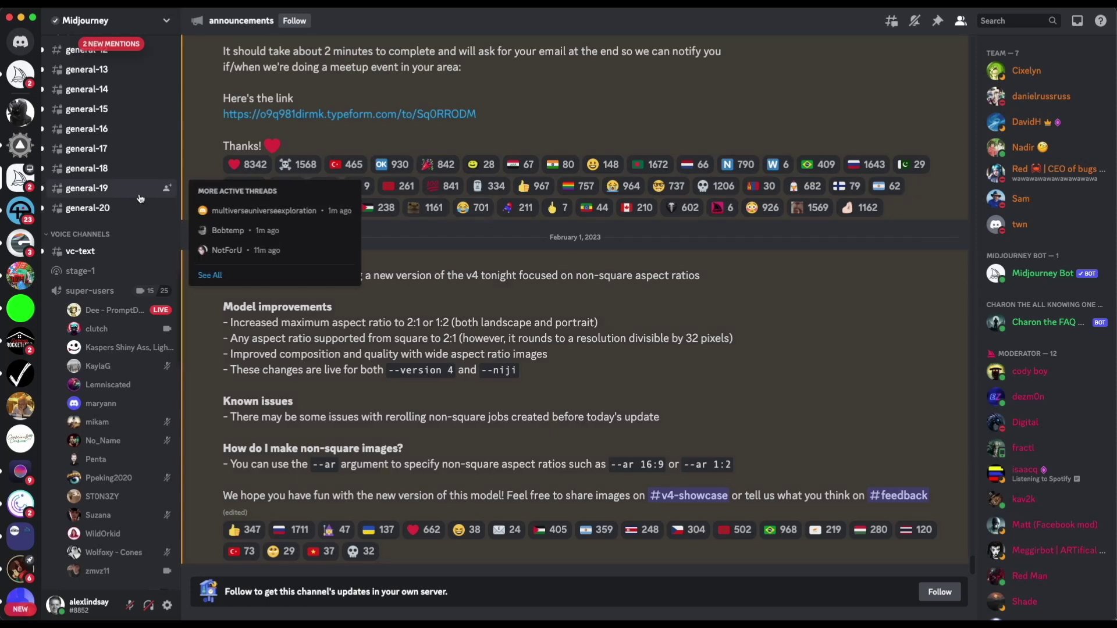
{"action": "scroll", "coordinate": [137, 201], "scroll_direction": "up", "scroll_amount": 3}
{"action": "scroll", "coordinate": [137, 201], "scroll_direction": "up", "scroll_amount": 15}
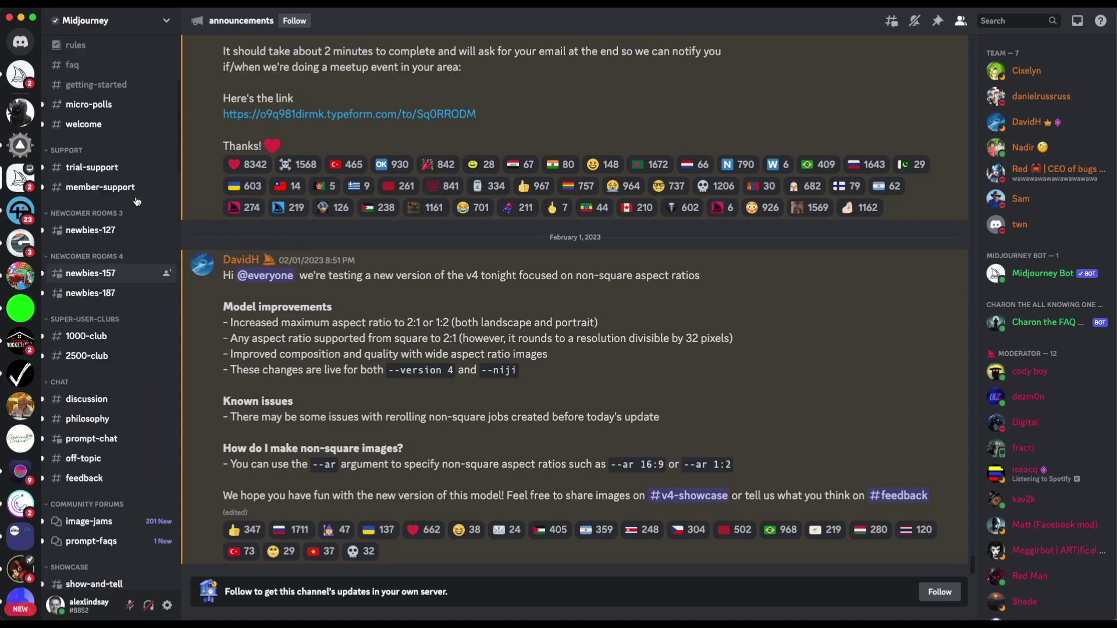
{"action": "scroll", "coordinate": [138, 201], "scroll_direction": "up", "scroll_amount": 3}
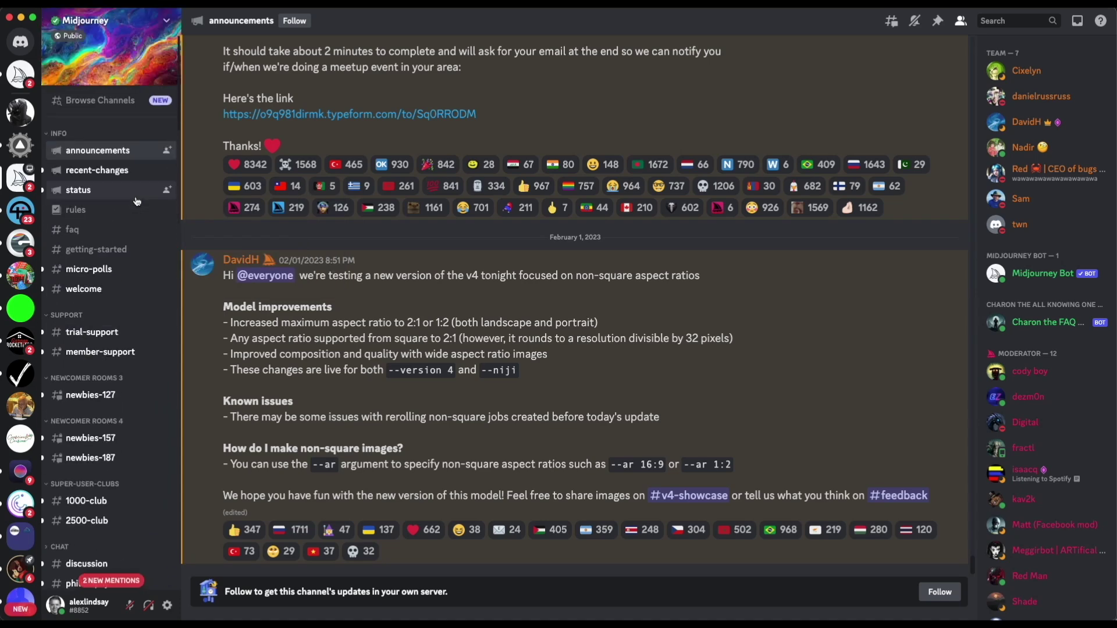
Browse #trial-support, #rules and #faq, ending on #getting-started's image-creation instructions
{"action": "left_click", "coordinate": [93, 333]}
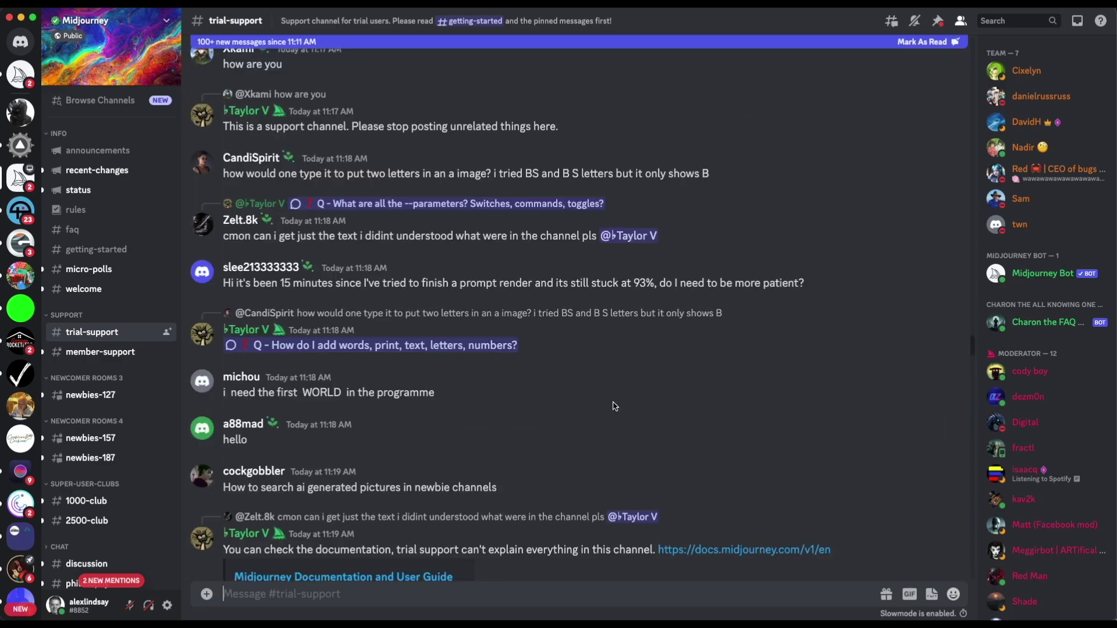
{"action": "scroll", "coordinate": [612, 406], "scroll_direction": "down", "scroll_amount": 10}
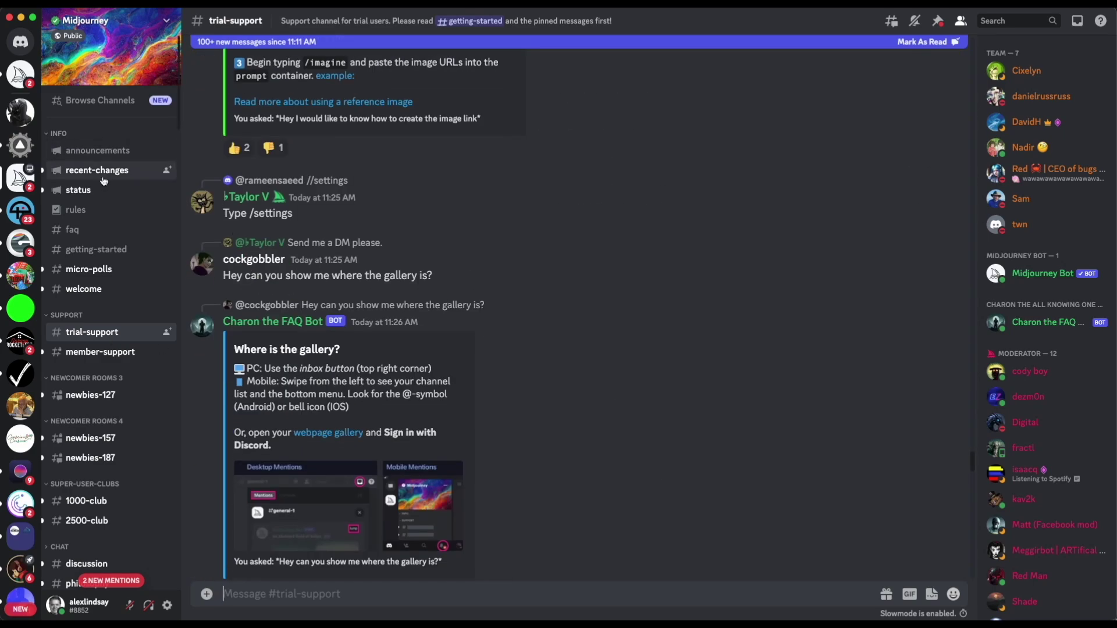
{"action": "left_click", "coordinate": [101, 211]}
{"action": "left_click", "coordinate": [102, 229]}
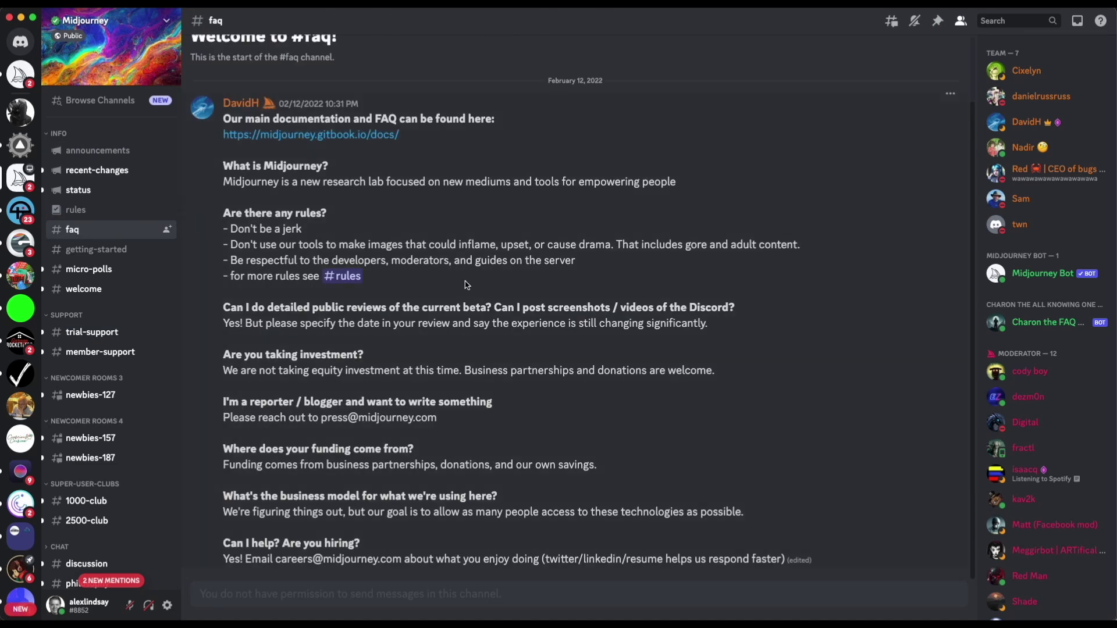
{"action": "left_click", "coordinate": [116, 251]}
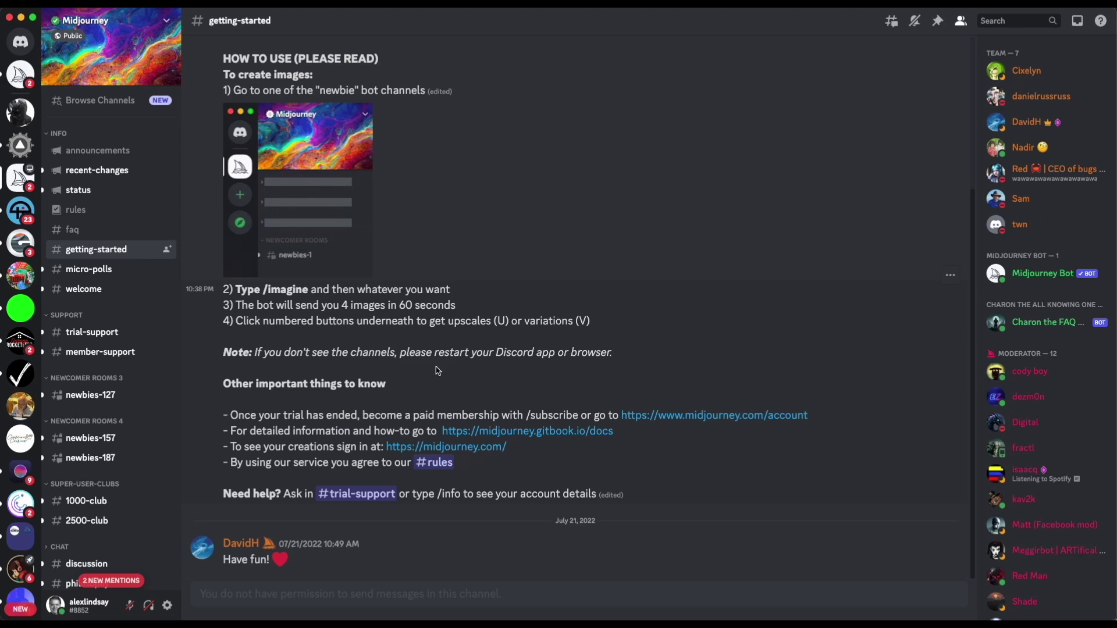
Open #newbies-127, then bring the Themed Image Gen channels into view in the sidebar
{"action": "left_click", "coordinate": [105, 394]}
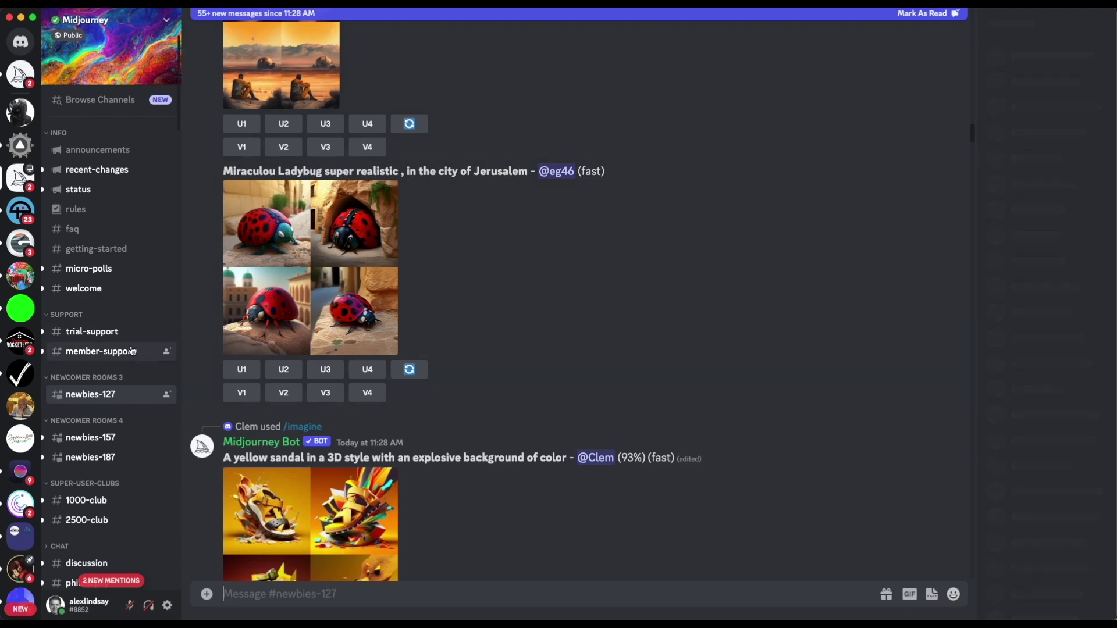
{"action": "scroll", "coordinate": [133, 349], "scroll_direction": "down", "scroll_amount": 7}
{"action": "scroll", "coordinate": [133, 350], "scroll_direction": "down", "scroll_amount": 5}
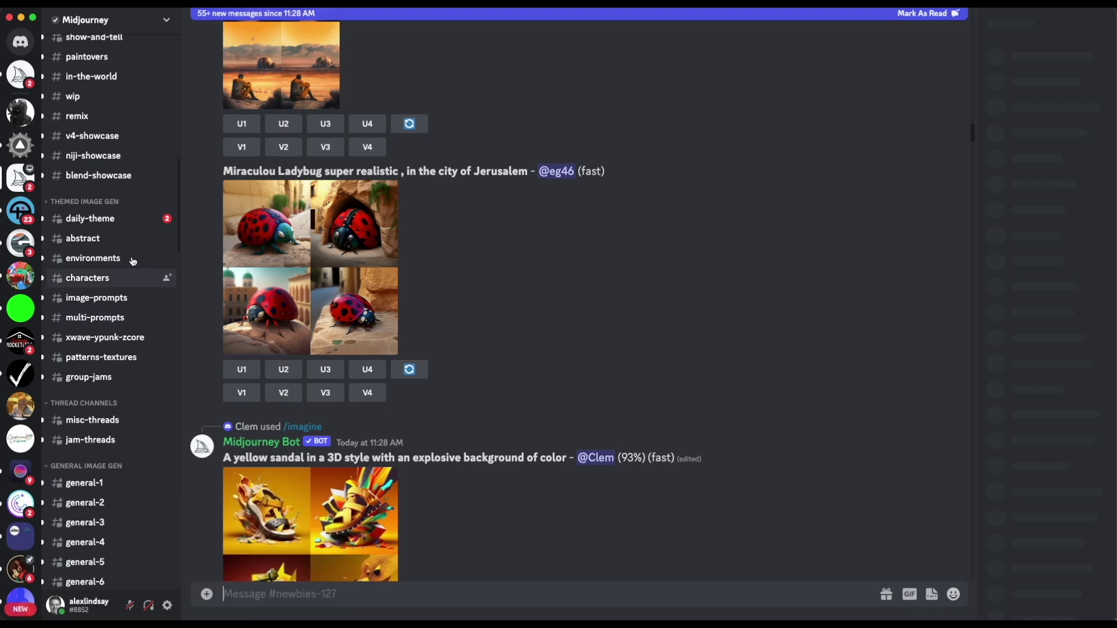
{"action": "mouse_move", "coordinate": [102, 219]}
{"action": "mouse_move", "coordinate": [99, 256]}
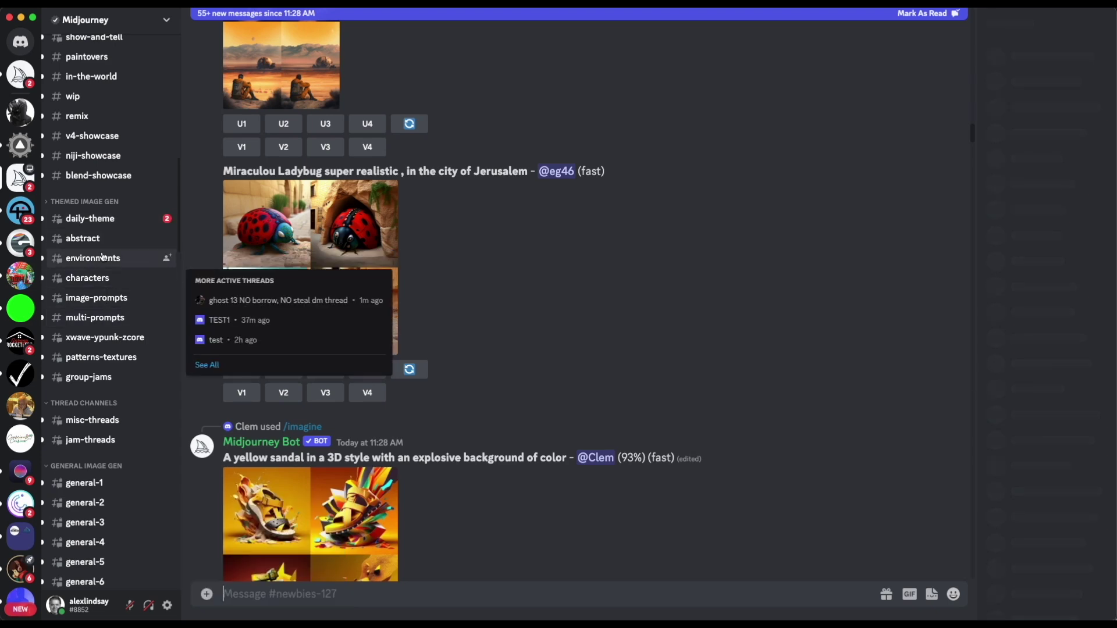
Open #abstract and browse its upscales, like the metallic beige, Salbei-green and silver acrylic paintings
{"action": "left_click", "coordinate": [96, 242]}
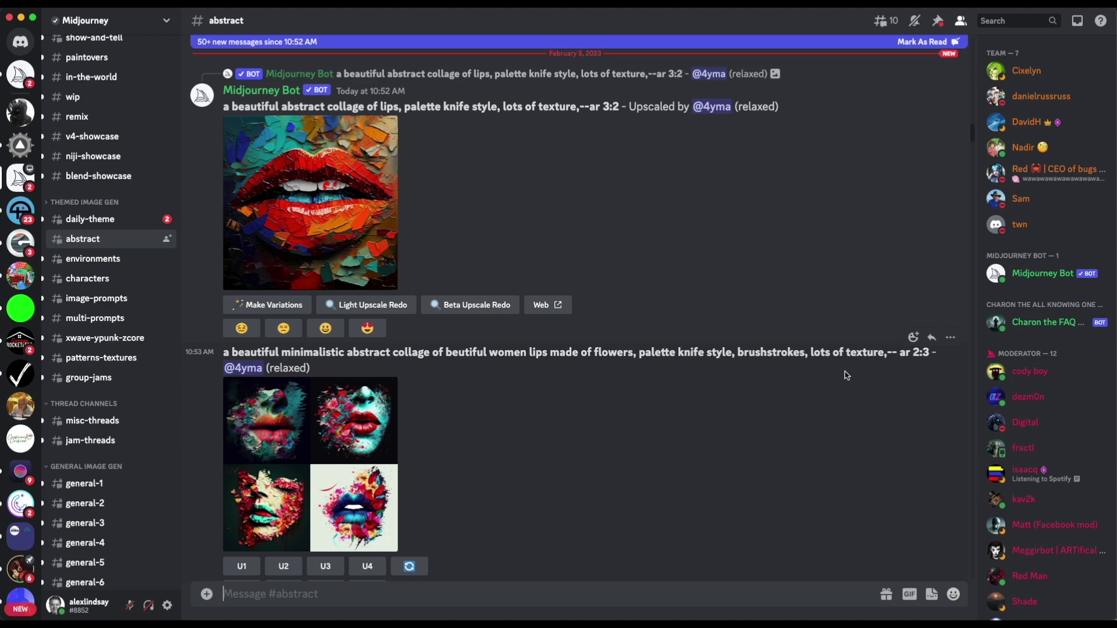
{"action": "scroll", "coordinate": [601, 283], "scroll_direction": "up", "scroll_amount": 3}
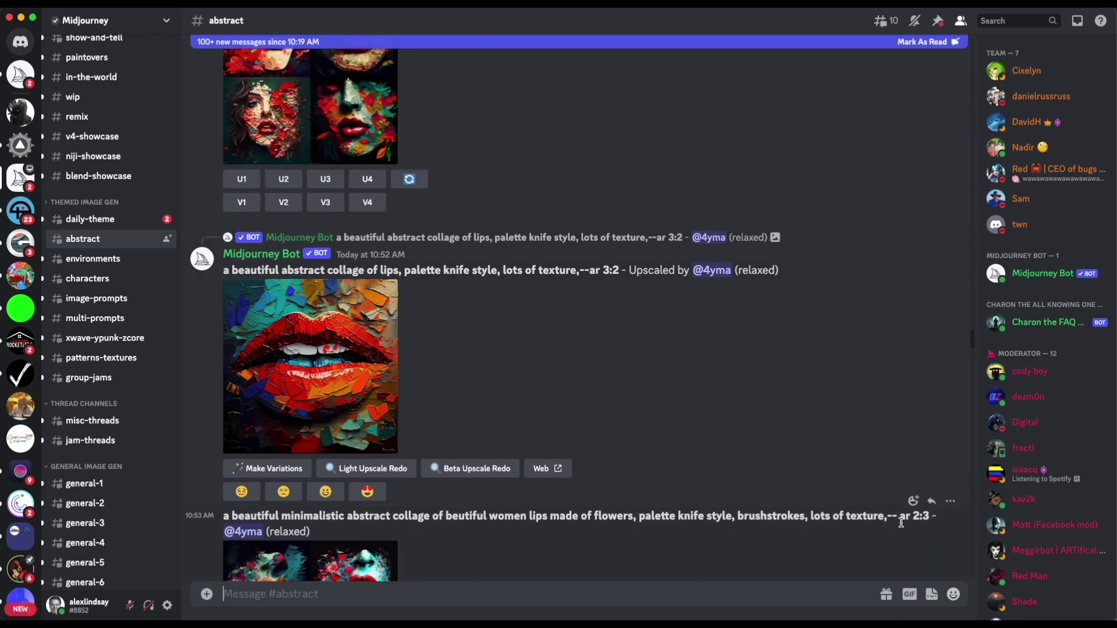
{"action": "scroll", "coordinate": [780, 434], "scroll_direction": "down", "scroll_amount": 3}
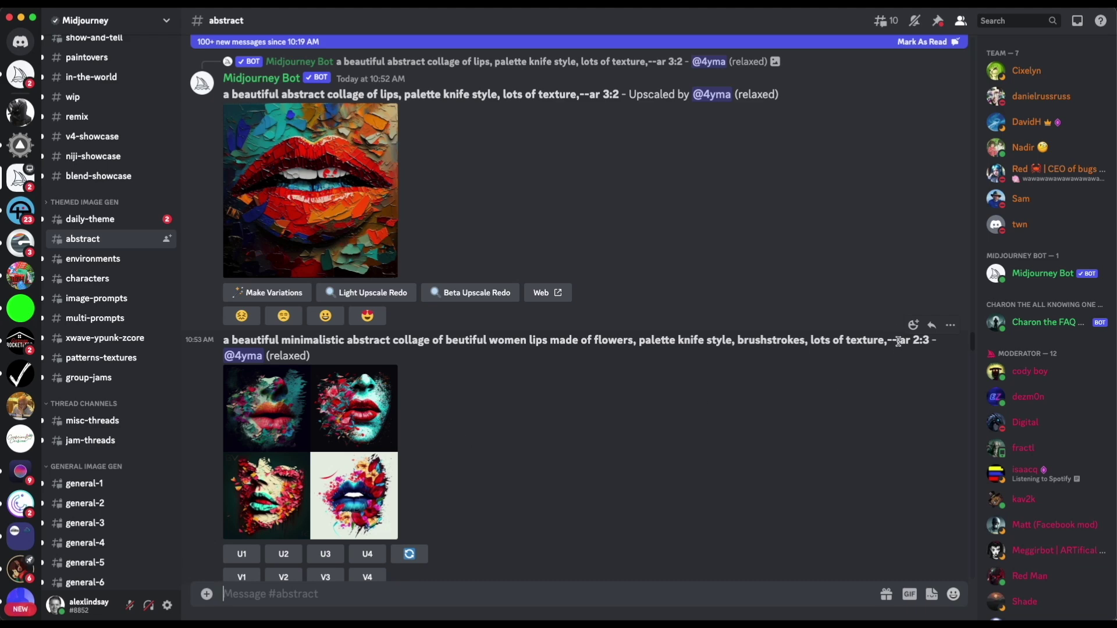
{"action": "scroll", "coordinate": [650, 268], "scroll_direction": "up", "scroll_amount": 5}
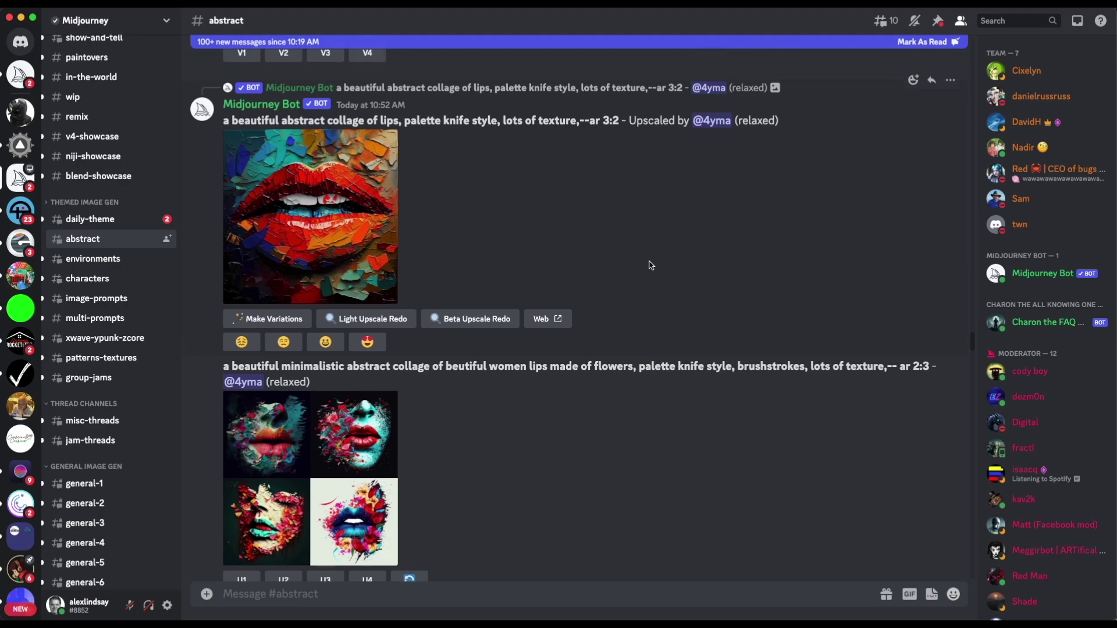
{"action": "scroll", "coordinate": [506, 207], "scroll_direction": "up", "scroll_amount": 10}
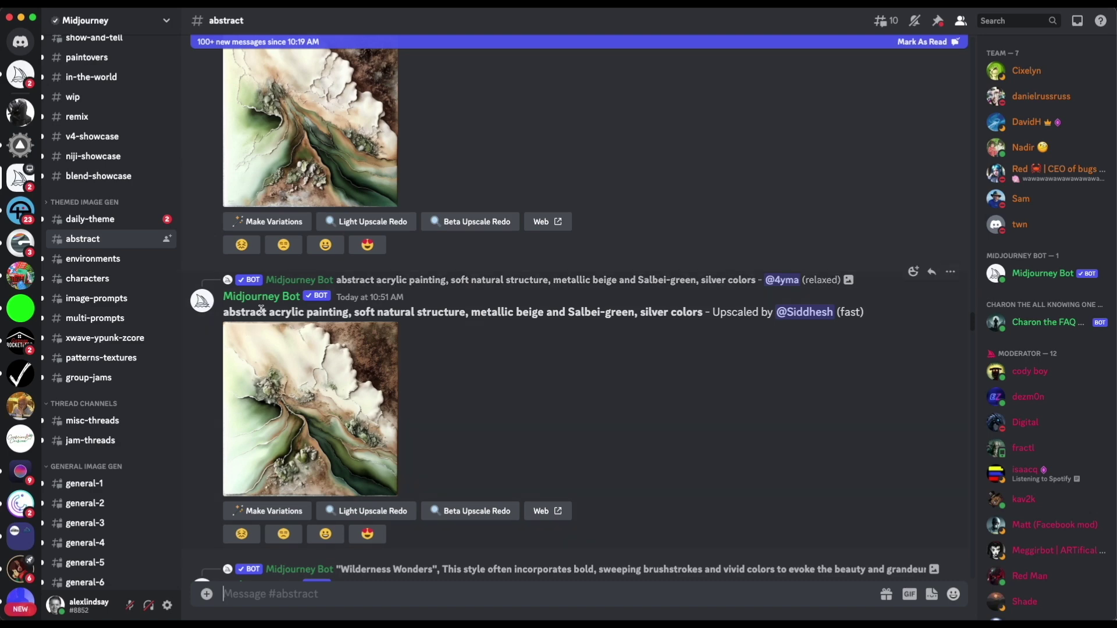
{"action": "scroll", "coordinate": [317, 262], "scroll_direction": "up", "scroll_amount": 6}
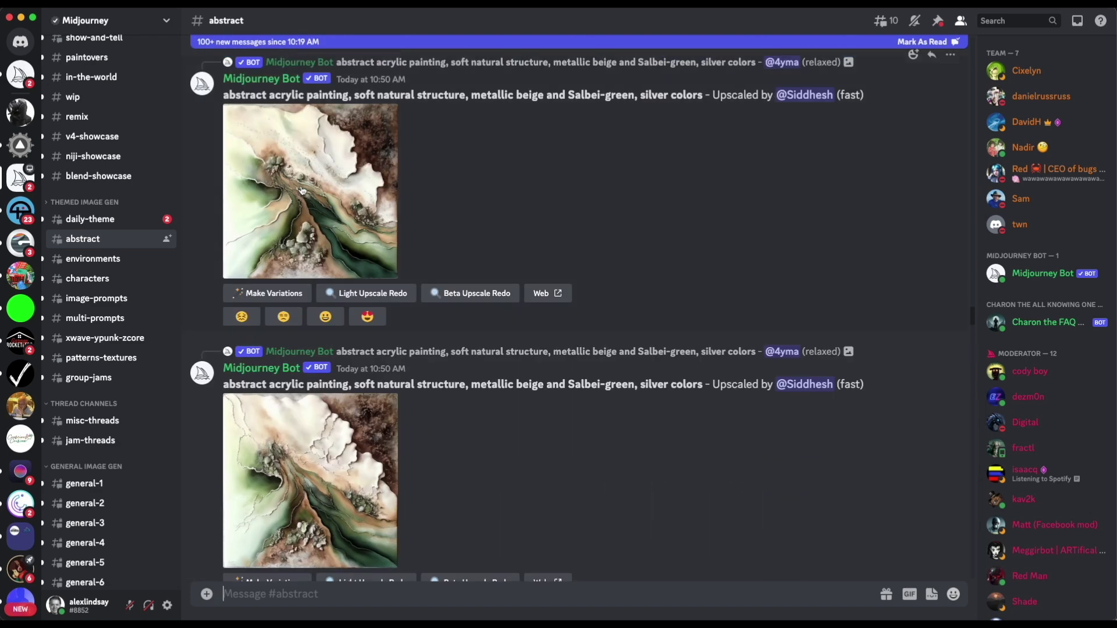
Open #general-2 and scroll down through its recent image posts
{"action": "left_click", "coordinate": [109, 513]}
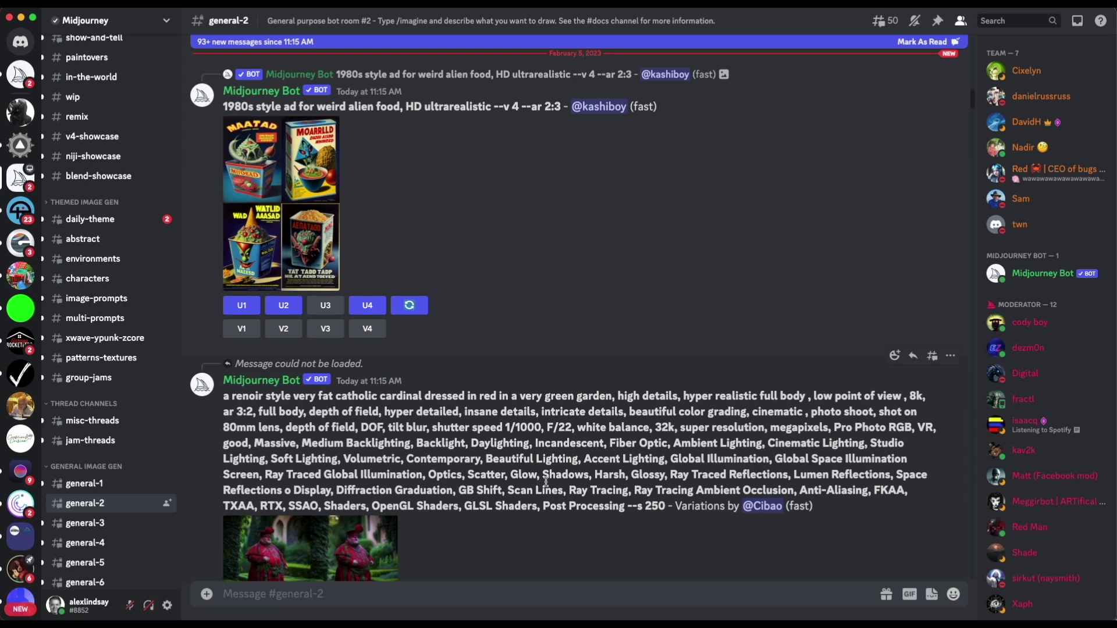
{"action": "scroll", "coordinate": [547, 483], "scroll_direction": "down", "scroll_amount": 3}
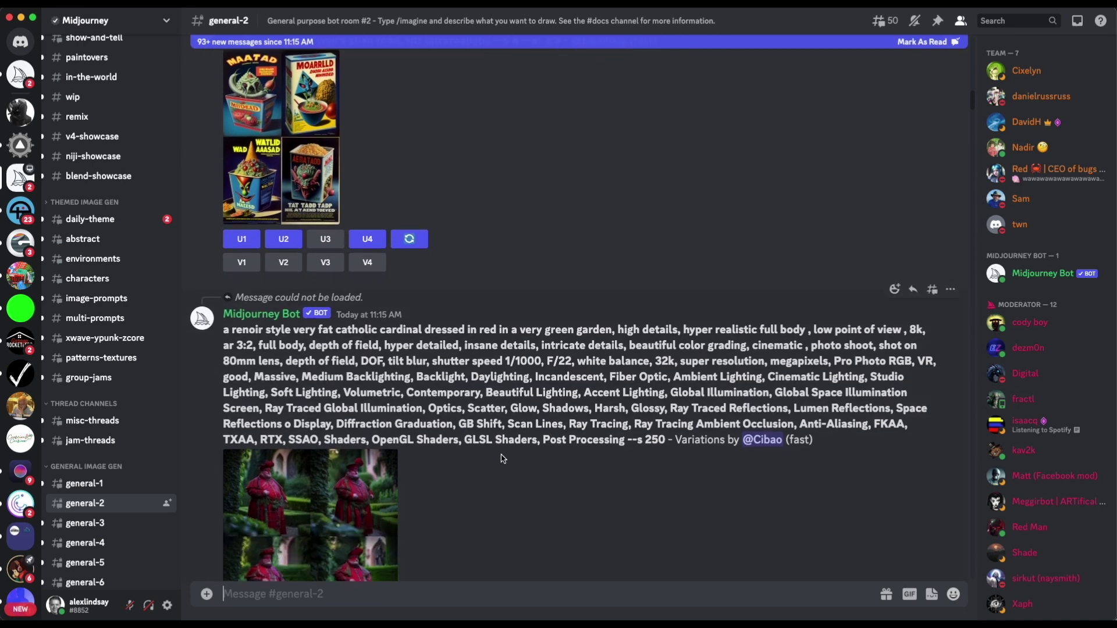
{"action": "scroll", "coordinate": [560, 459], "scroll_direction": "down", "scroll_amount": 10}
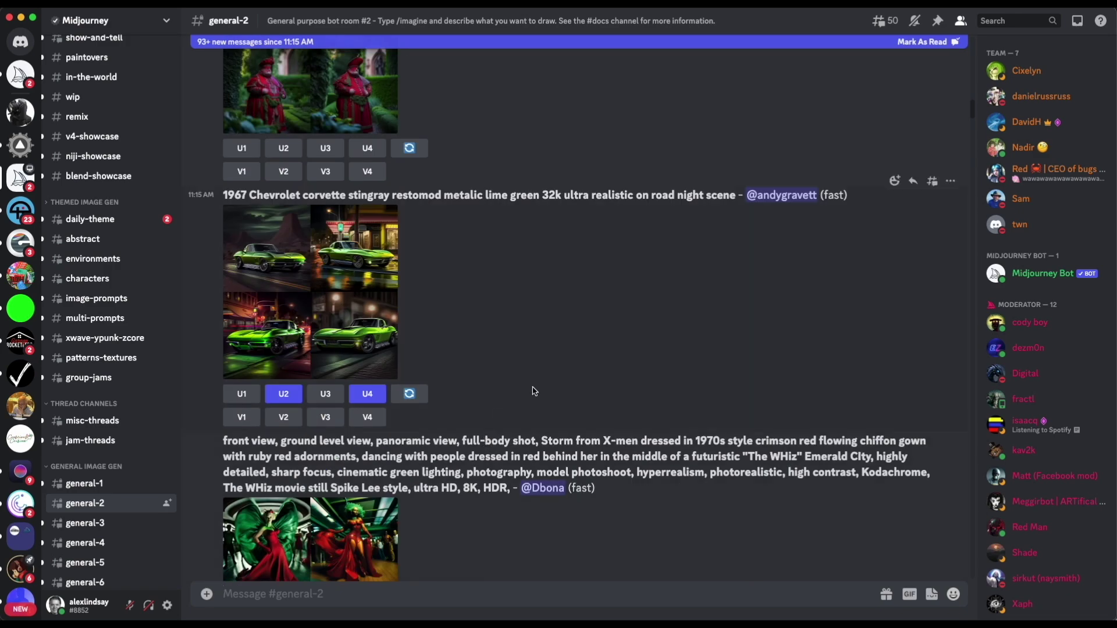
{"action": "scroll", "coordinate": [530, 387], "scroll_direction": "down", "scroll_amount": 7}
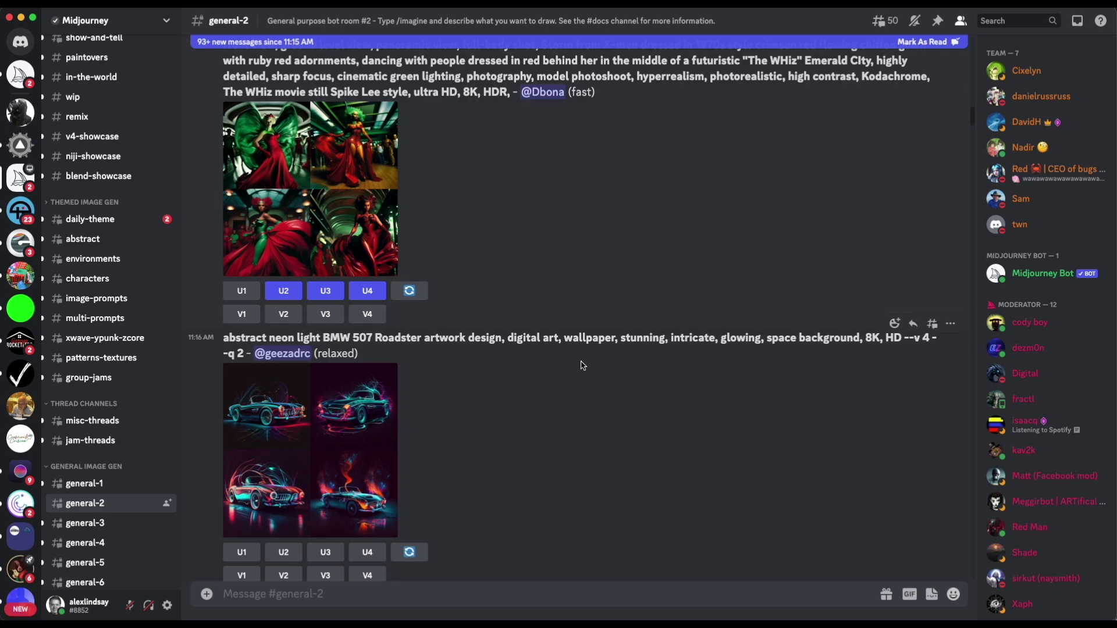
{"action": "scroll", "coordinate": [493, 487], "scroll_direction": "down", "scroll_amount": 3}
{"action": "scroll", "coordinate": [493, 488], "scroll_direction": "down", "scroll_amount": 10}
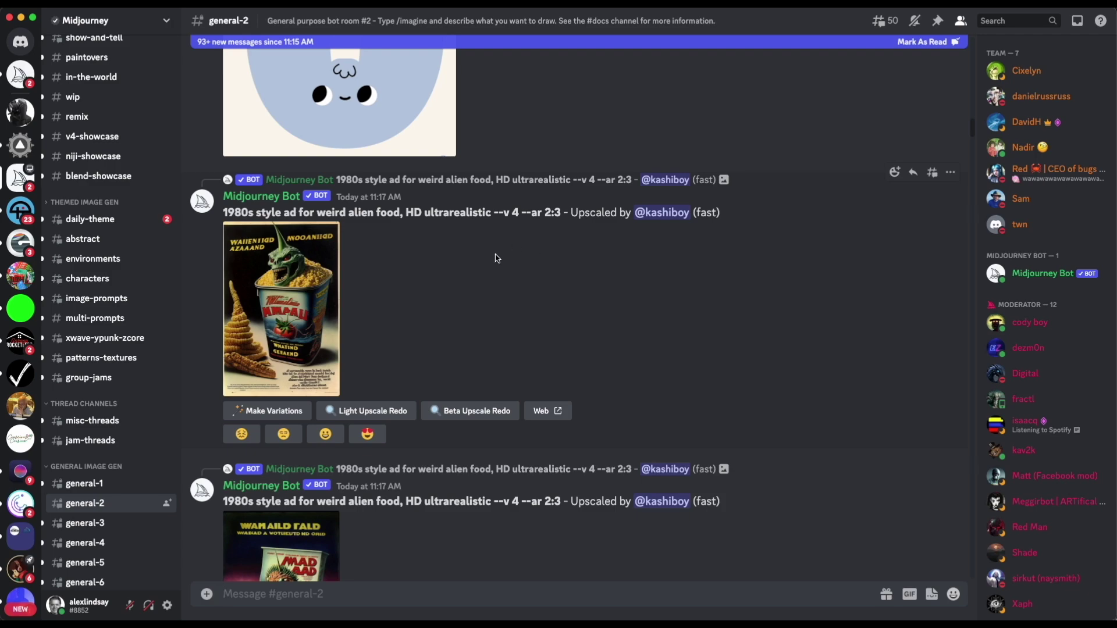
Scroll back up to earlier posts such as the watercolor runner-in-the-alps upscales
{"action": "scroll", "coordinate": [497, 259], "scroll_direction": "up", "scroll_amount": 15}
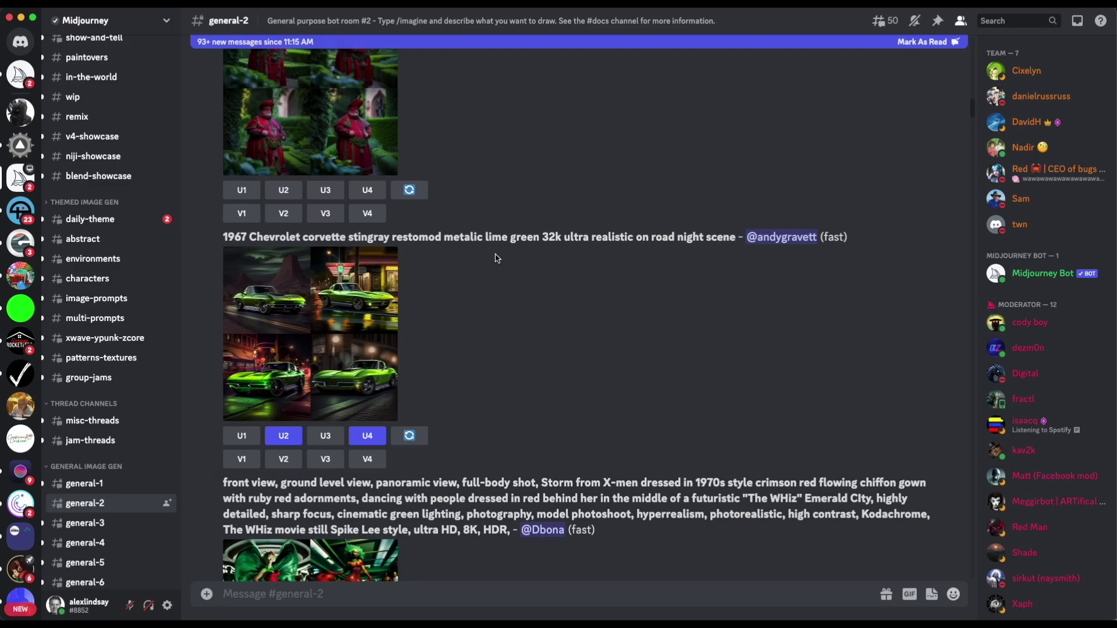
{"action": "scroll", "coordinate": [498, 258], "scroll_direction": "up", "scroll_amount": 10}
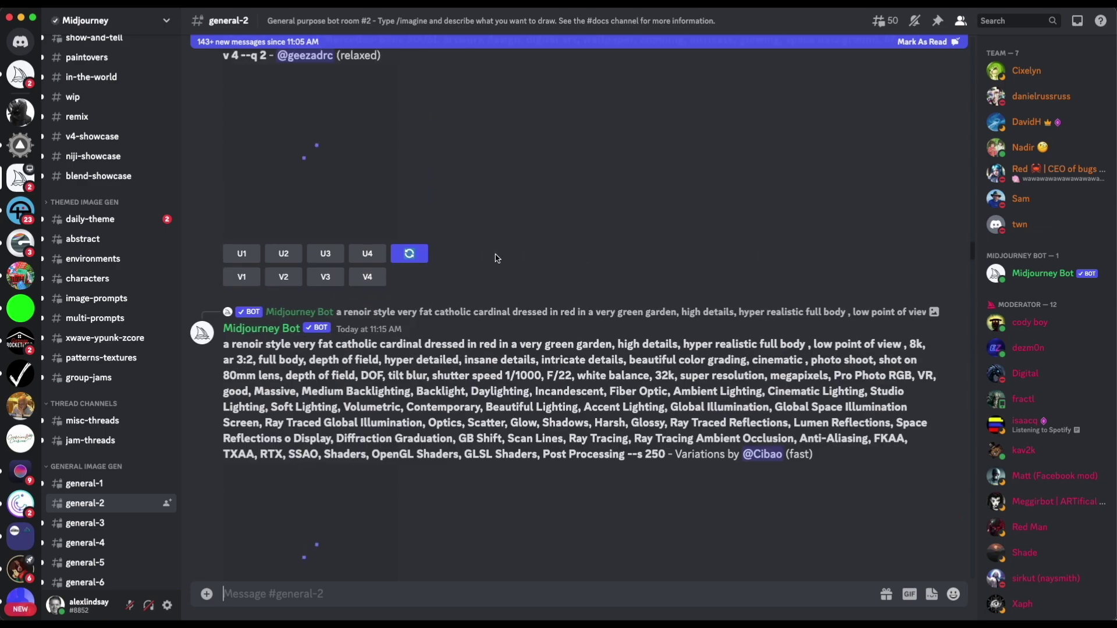
{"action": "scroll", "coordinate": [497, 258], "scroll_direction": "up", "scroll_amount": 6}
{"action": "scroll", "coordinate": [497, 258], "scroll_direction": "up", "scroll_amount": 8}
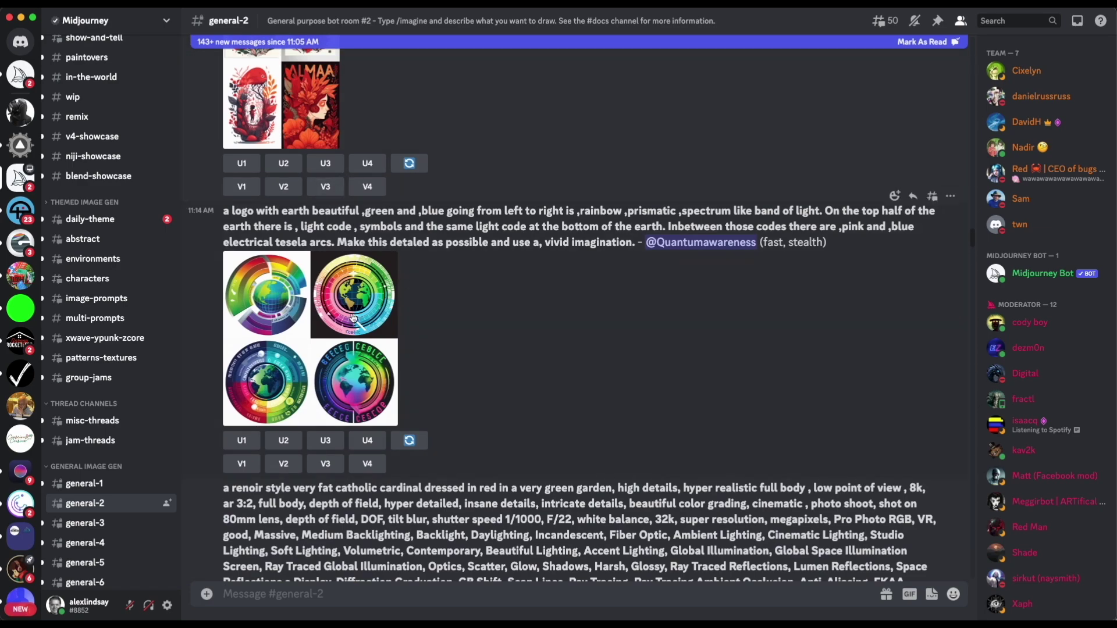
{"action": "scroll", "coordinate": [361, 317], "scroll_direction": "up", "scroll_amount": 10}
{"action": "scroll", "coordinate": [353, 317], "scroll_direction": "up", "scroll_amount": 8}
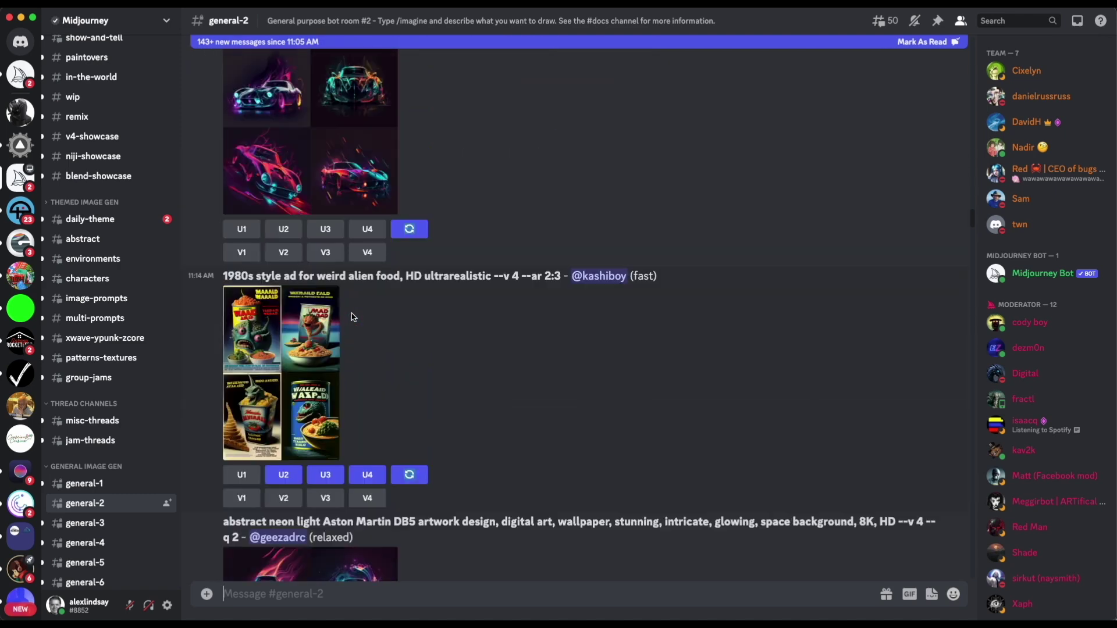
{"action": "scroll", "coordinate": [329, 244], "scroll_direction": "up", "scroll_amount": 2}
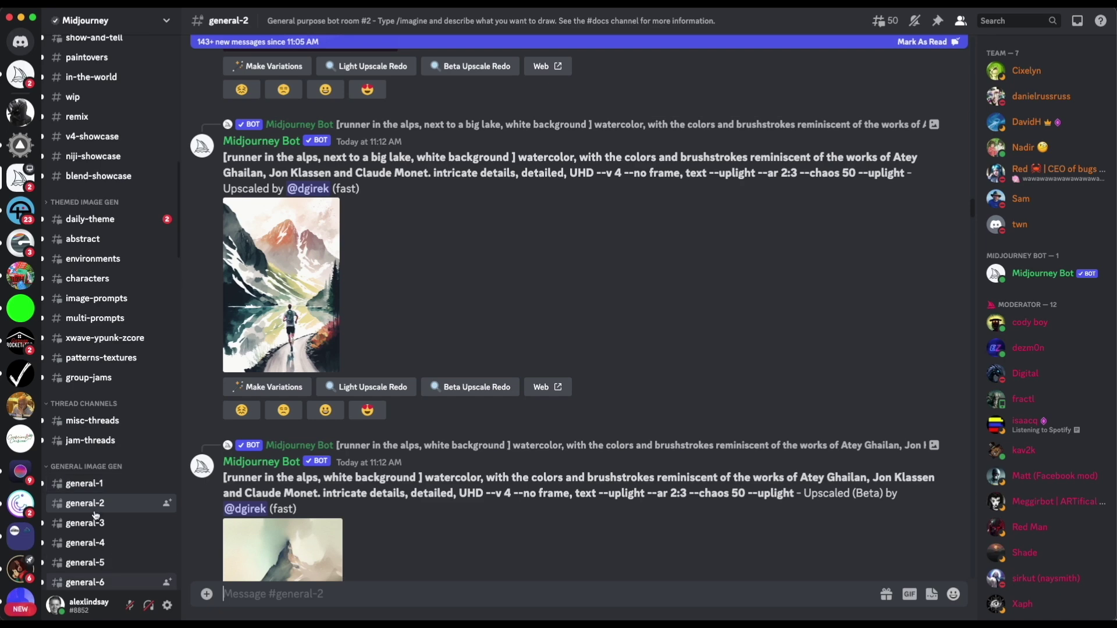
{"action": "scroll", "coordinate": [109, 419], "scroll_direction": "up", "scroll_amount": 7}
{"action": "scroll", "coordinate": [117, 372], "scroll_direction": "up", "scroll_amount": 3}
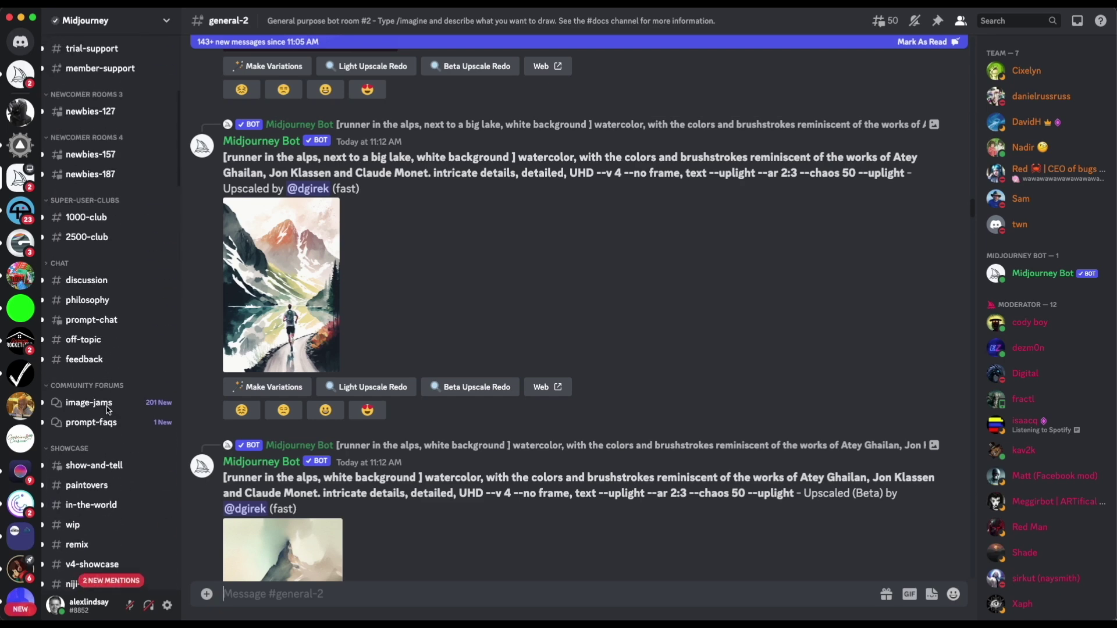
In #newbies-127, start then clear an /imagine command, and go to the Midjourney Bot DM
{"action": "left_click", "coordinate": [88, 246]}
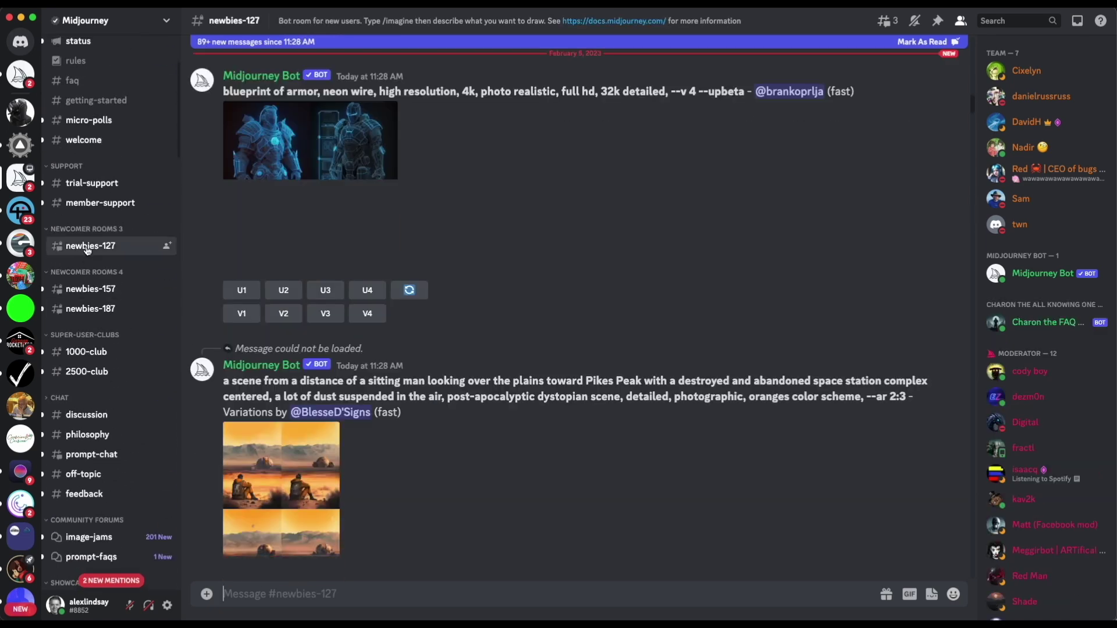
{"action": "type", "text": "/imagine"}
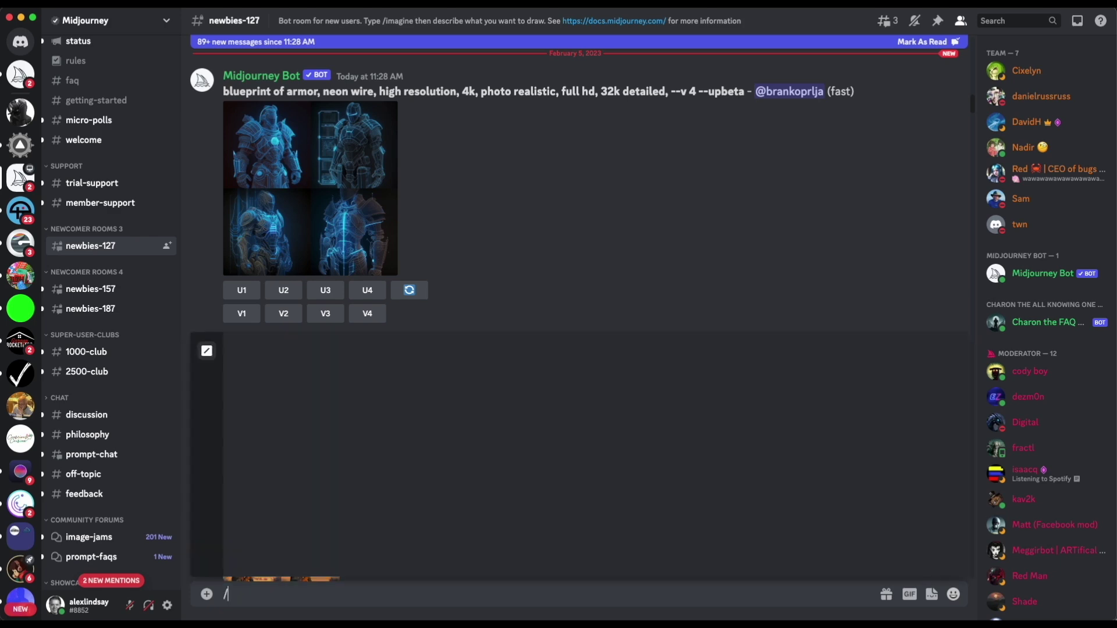
{"action": "key", "text": "Tab"}
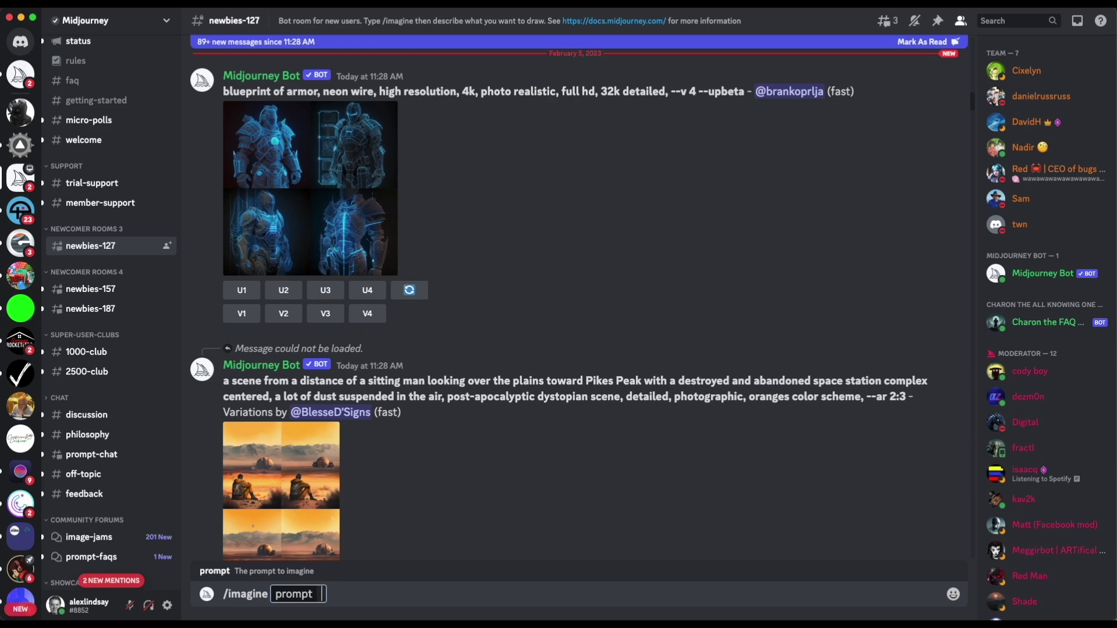
{"action": "key", "text": "BackSpace"}
{"action": "key", "text": "BackSpace"}
{"action": "key", "text": "BackSpace"}
{"action": "key", "text": "BackSpace"}
{"action": "key", "text": "BackSpace"}
{"action": "key", "text": "BackSpace"}
{"action": "key", "text": "BackSpace"}
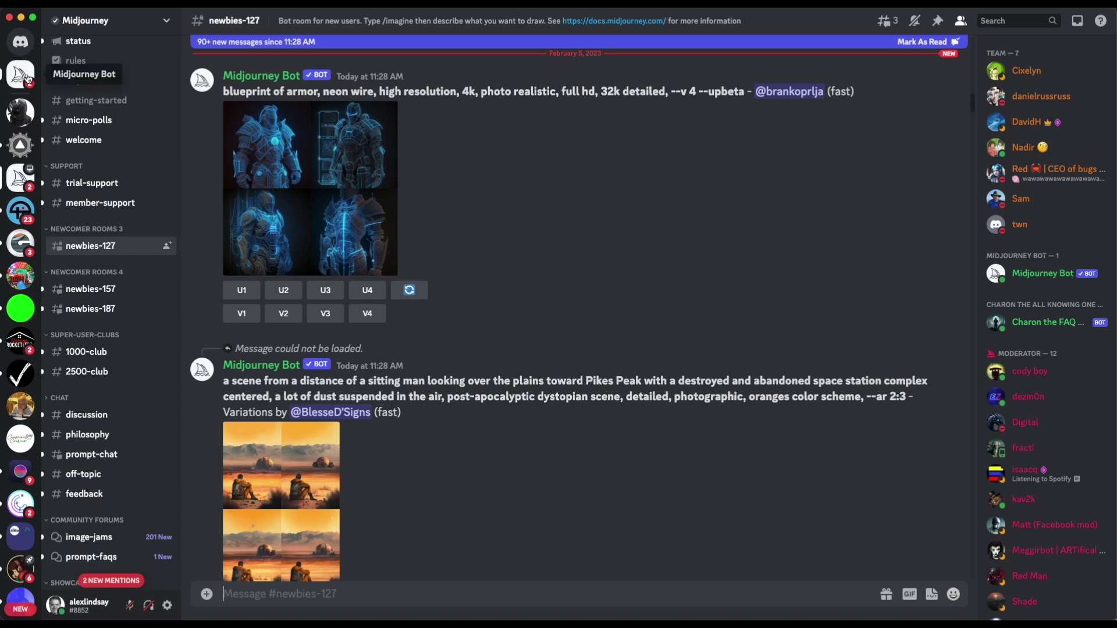
{"action": "left_click", "coordinate": [25, 78]}
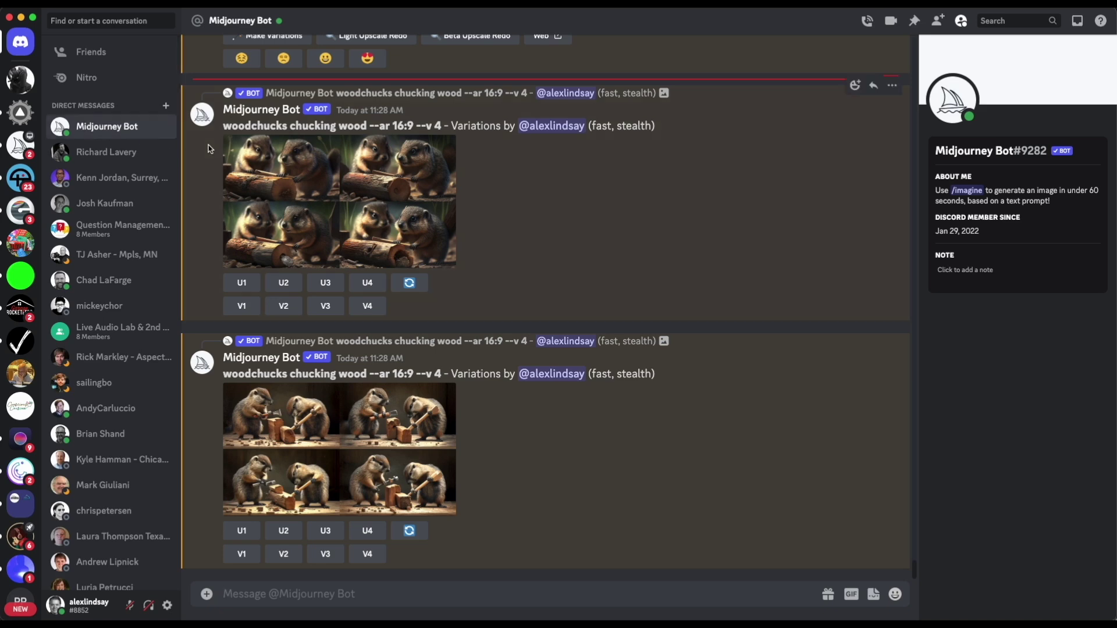
Review the DM's original woodchuck grid, its upscaled image and the two variation grids
{"action": "scroll", "coordinate": [388, 436], "scroll_direction": "up", "scroll_amount": 1}
{"action": "scroll", "coordinate": [388, 436], "scroll_direction": "up", "scroll_amount": 3}
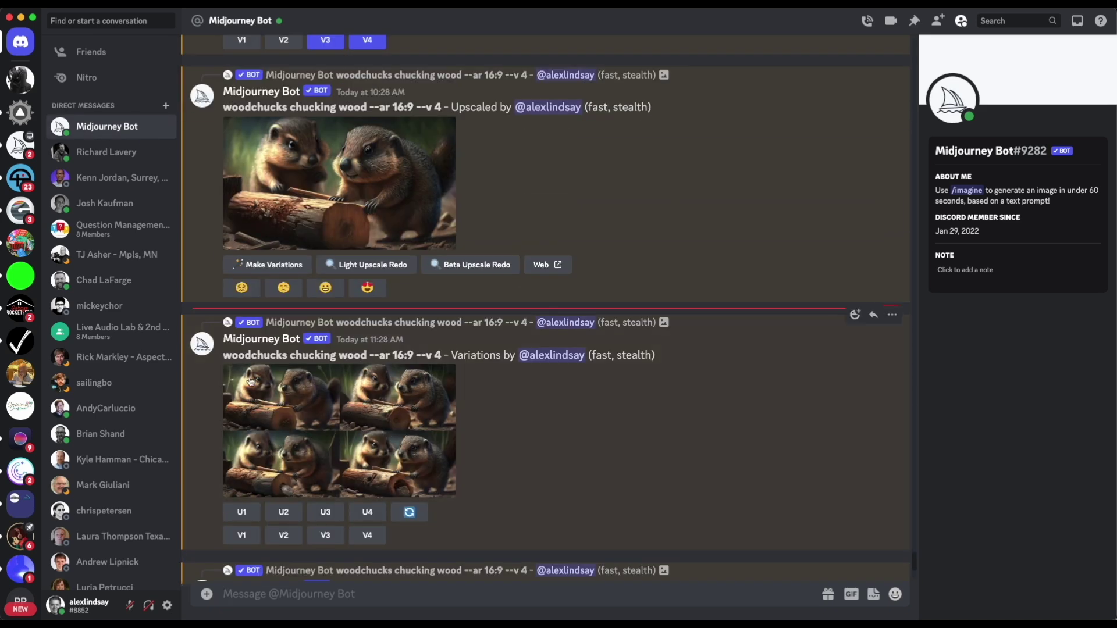
{"action": "scroll", "coordinate": [385, 425], "scroll_direction": "up", "scroll_amount": 3}
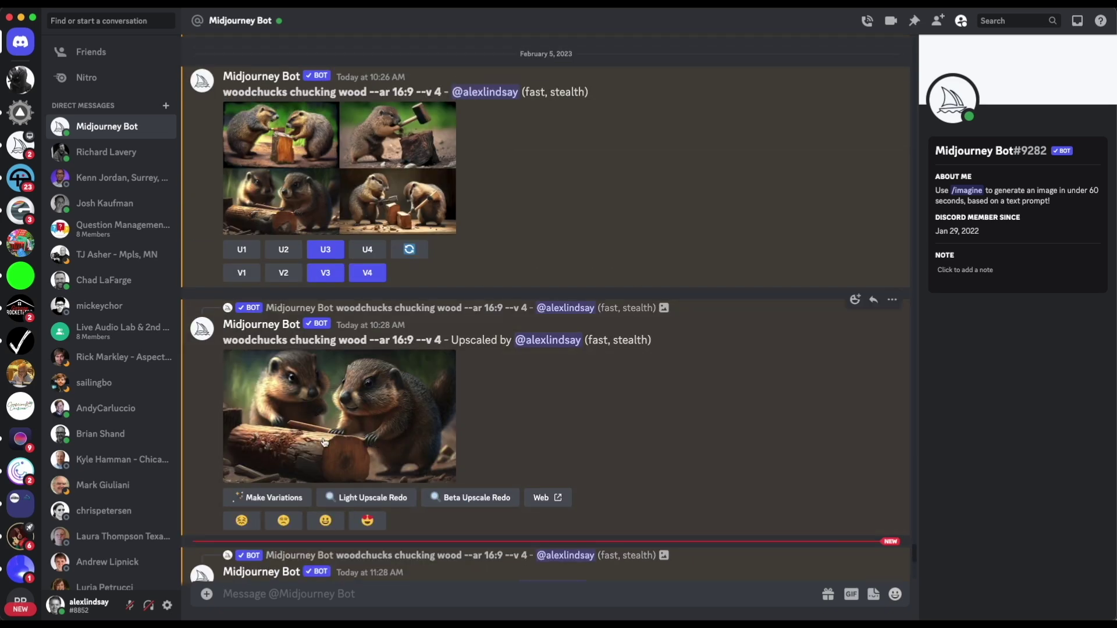
{"action": "scroll", "coordinate": [375, 407], "scroll_direction": "down", "scroll_amount": 6}
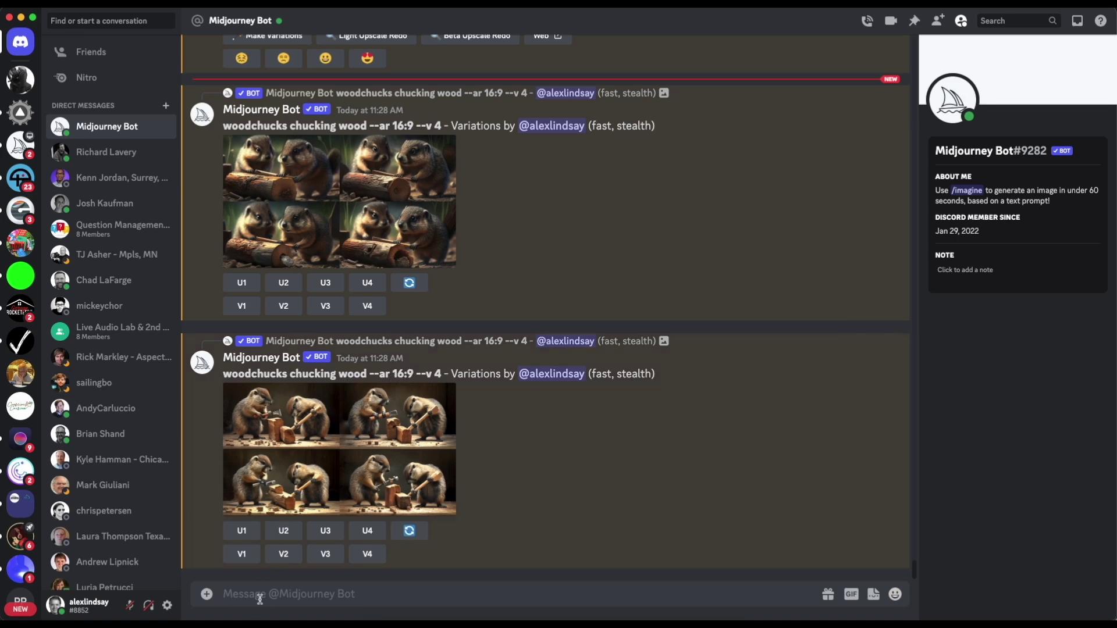
Send /imagine for a named man flying a red Dragon, glam lighting, --ar 16:9
{"action": "type", "text": "/imagine prompt"}
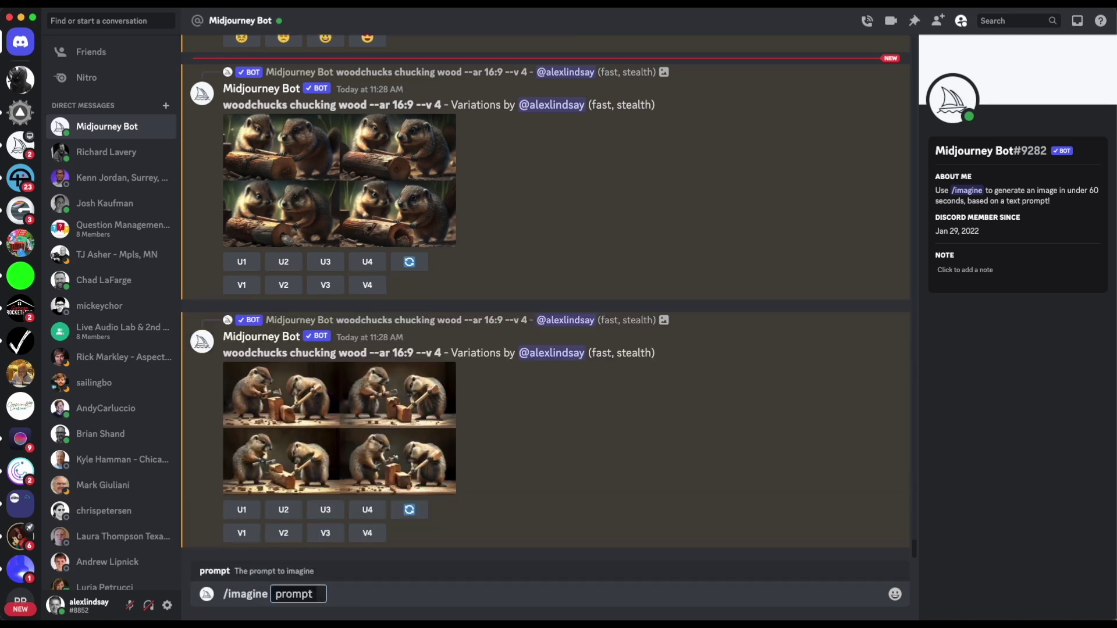
{"action": "type", "text": "Leo La"}
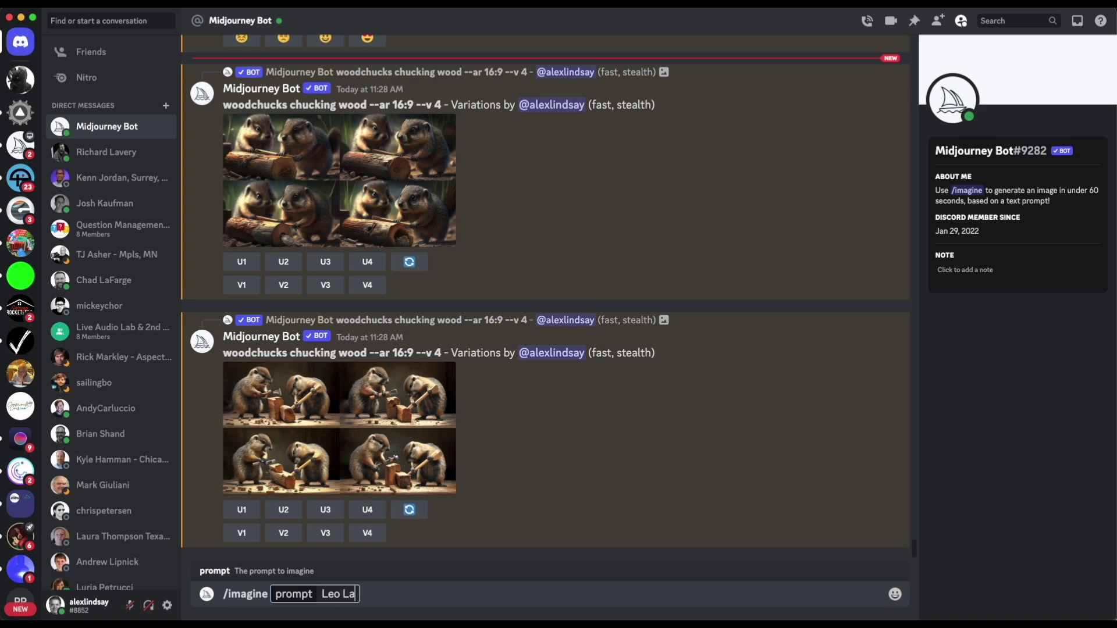
{"action": "type", "text": "porte flying a"}
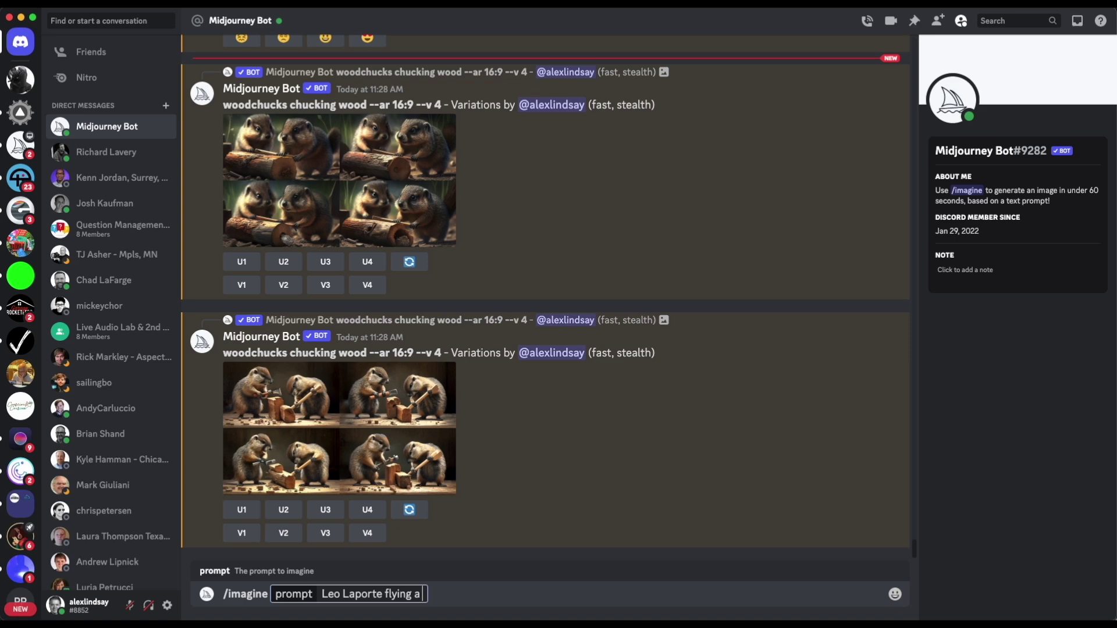
{"action": "type", "text": " red Drag"}
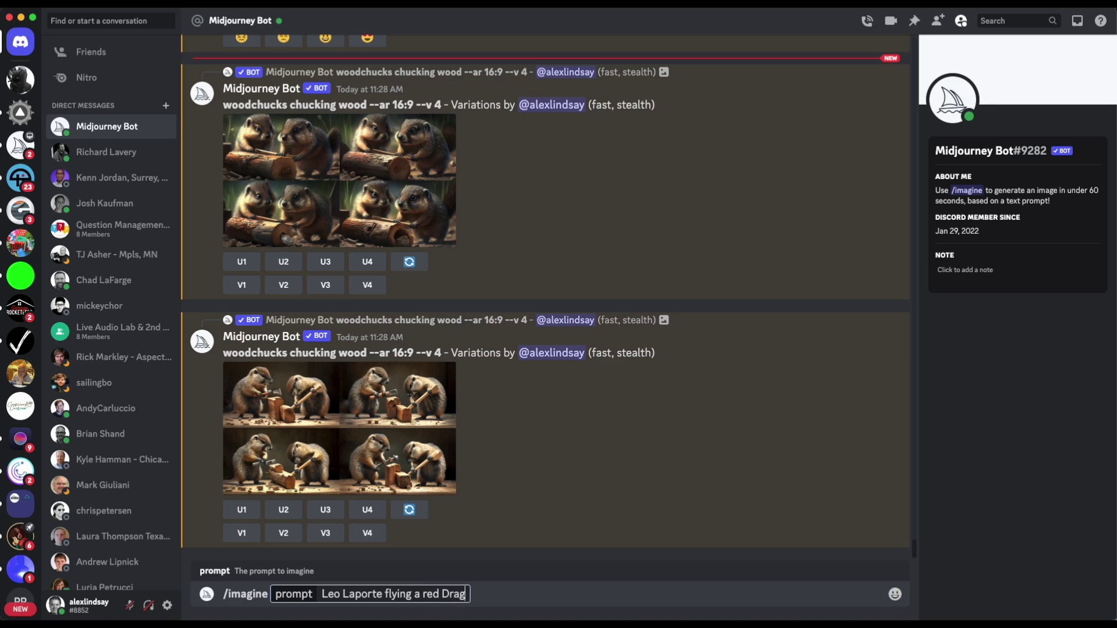
{"action": "type", "text": "on, glam"}
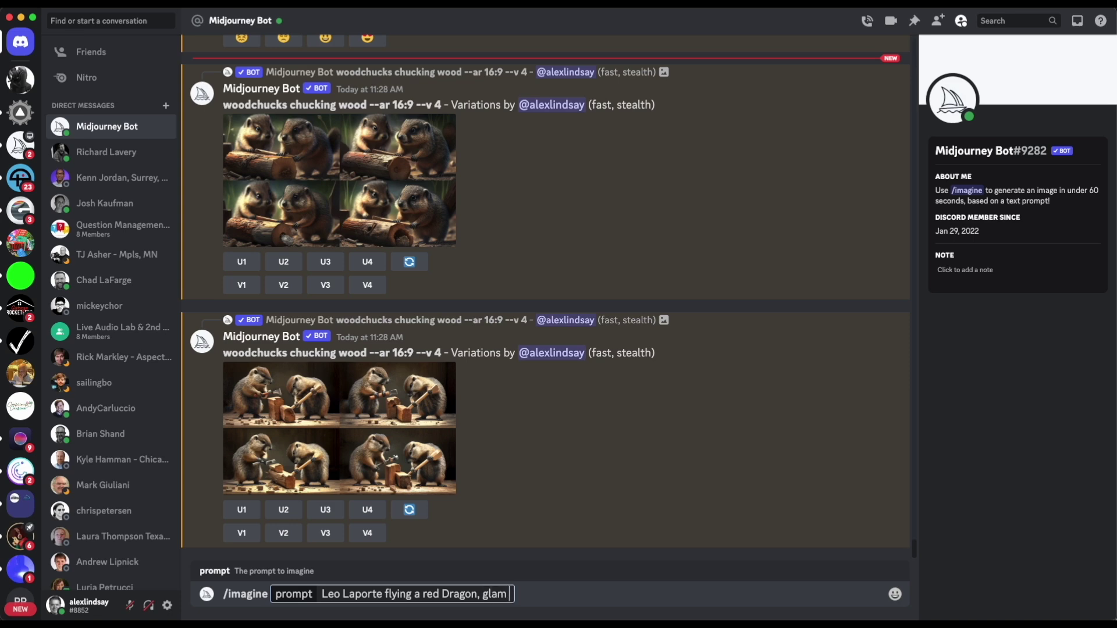
{"action": "type", "text": " lighting"}
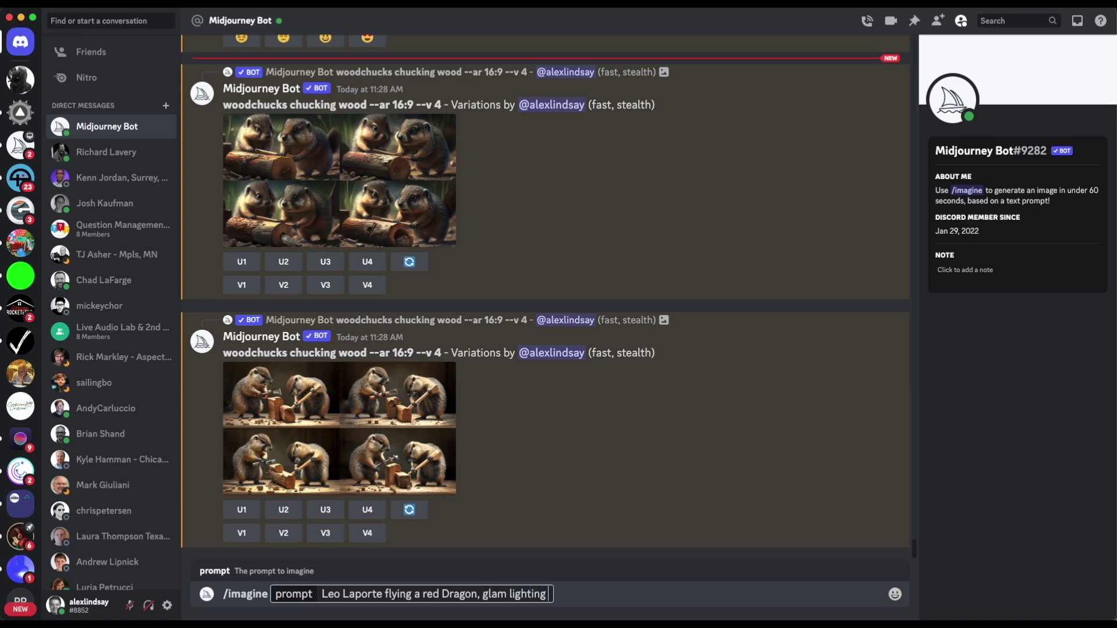
{"action": "type", "text": " --ar 16:9"}
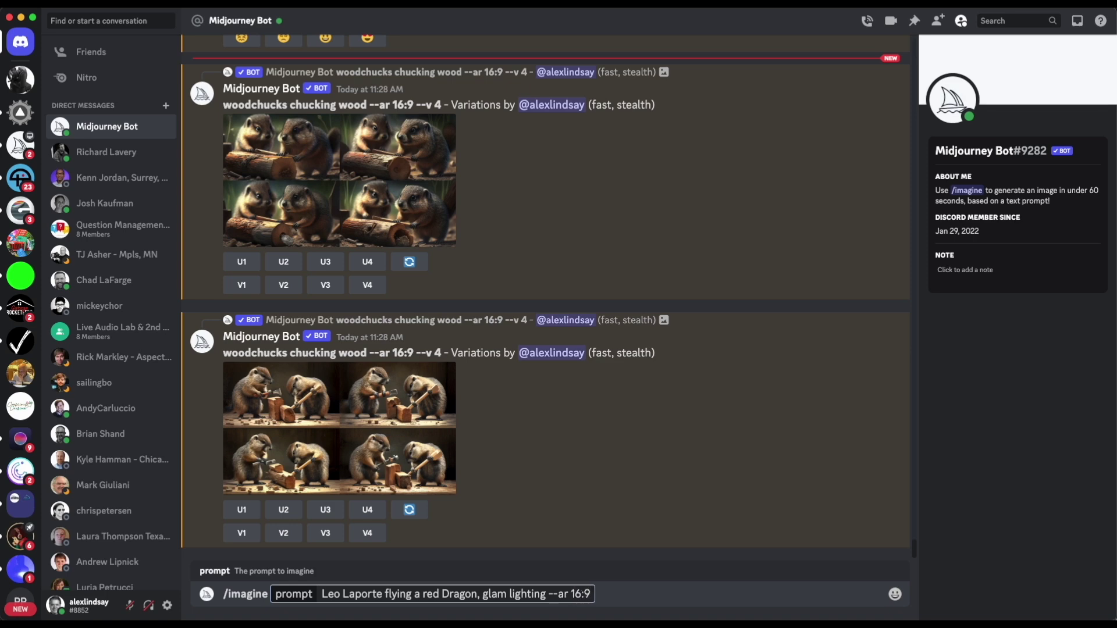
{"action": "key", "text": "Return"}
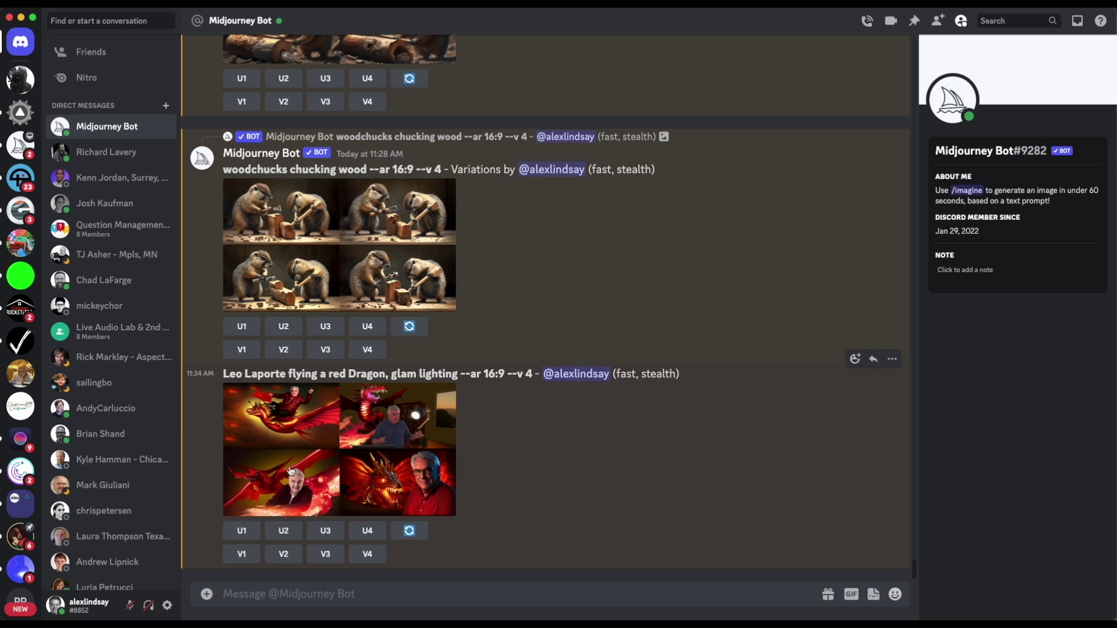
Upscale (U1) and vary (V1) the first dragon image, then view the upscale enlarged
{"action": "left_click", "coordinate": [241, 530]}
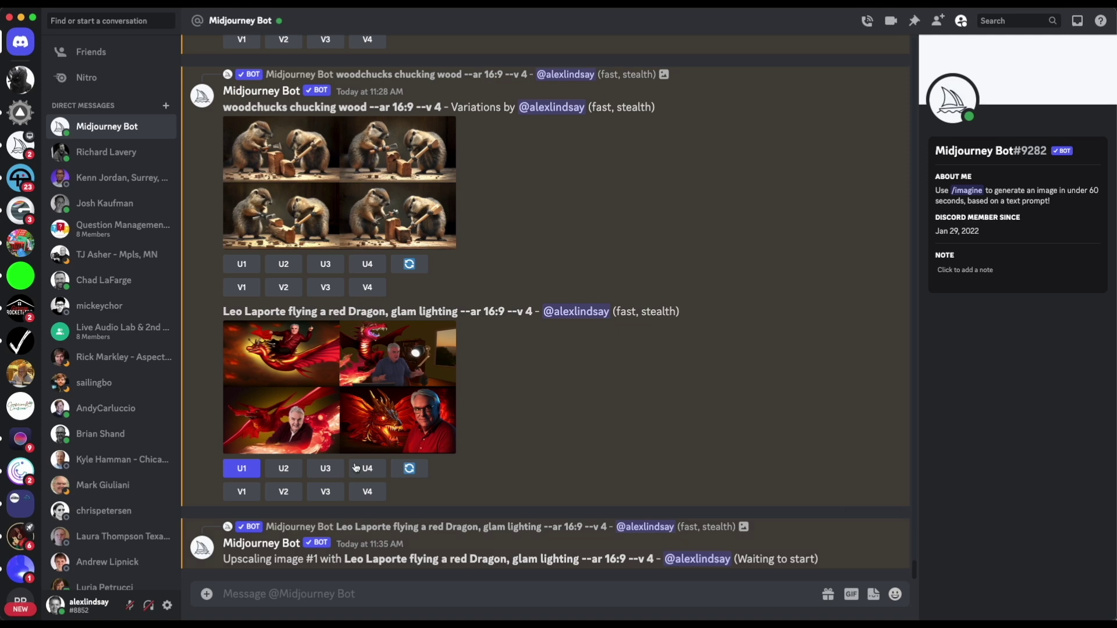
{"action": "left_click", "coordinate": [244, 493]}
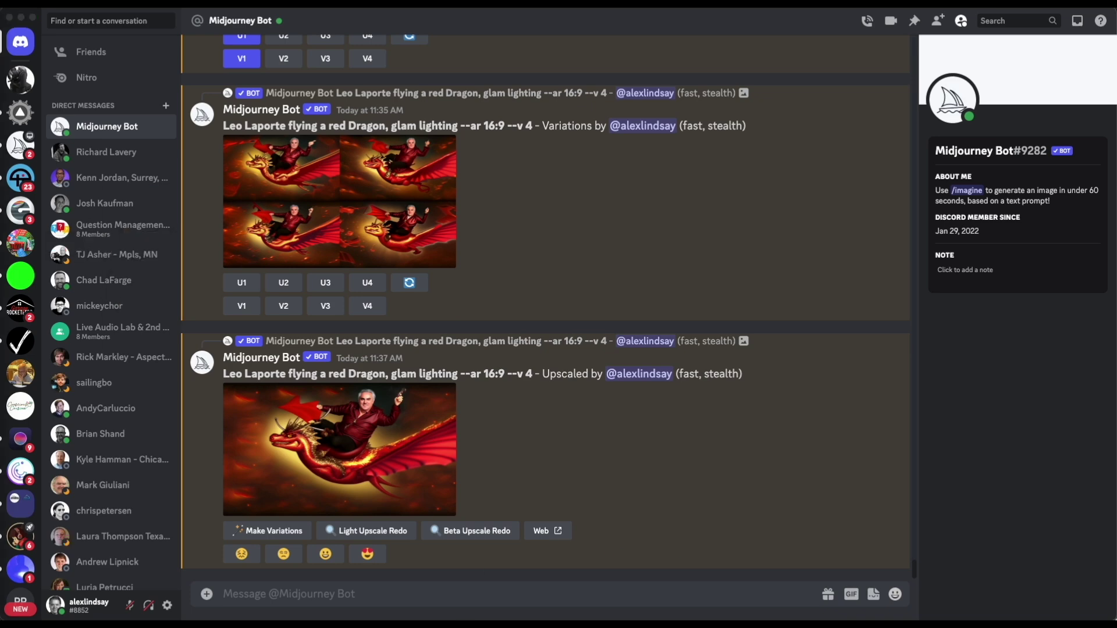
{"action": "left_click", "coordinate": [410, 473]}
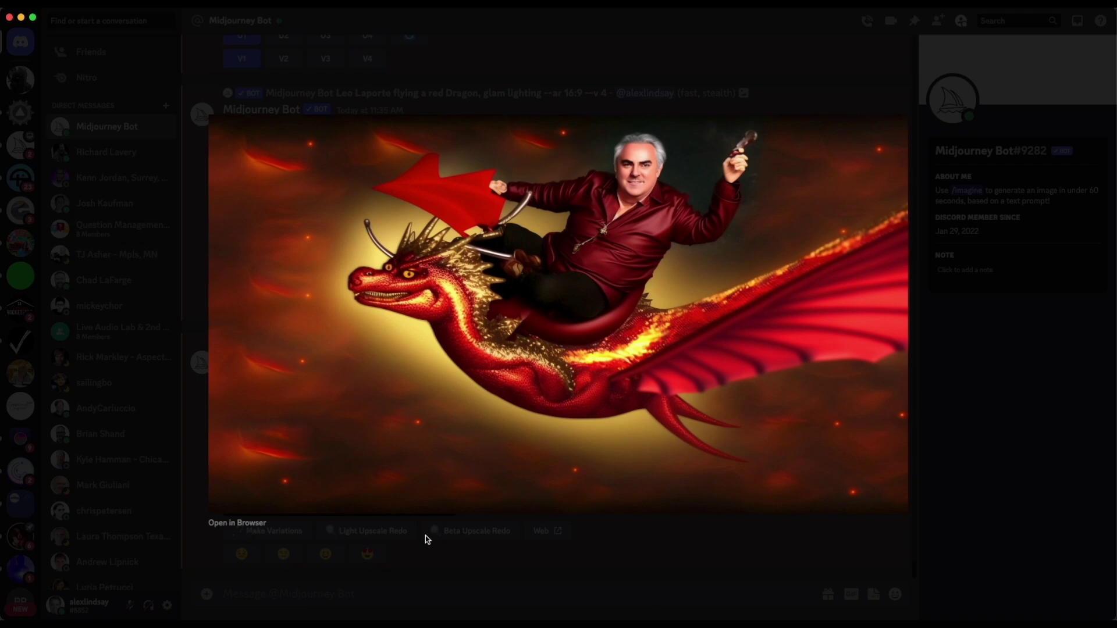
Preview the dragon variations grid, then bring the upscale's Make Variations/Upscale Redo buttons into view
{"action": "left_click", "coordinate": [483, 562]}
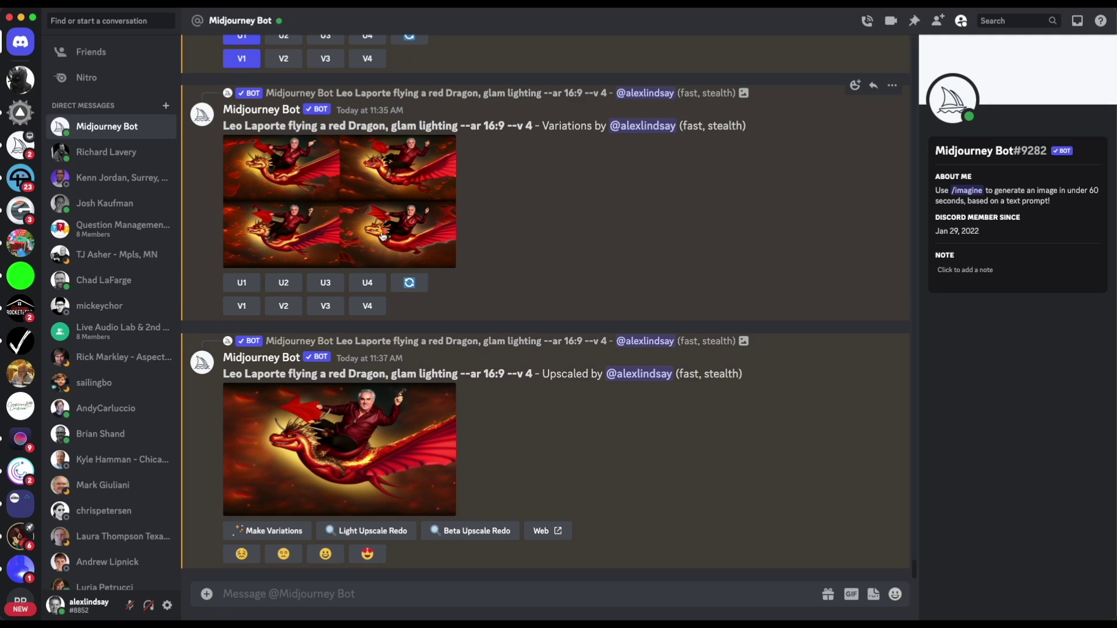
{"action": "left_click", "coordinate": [376, 173]}
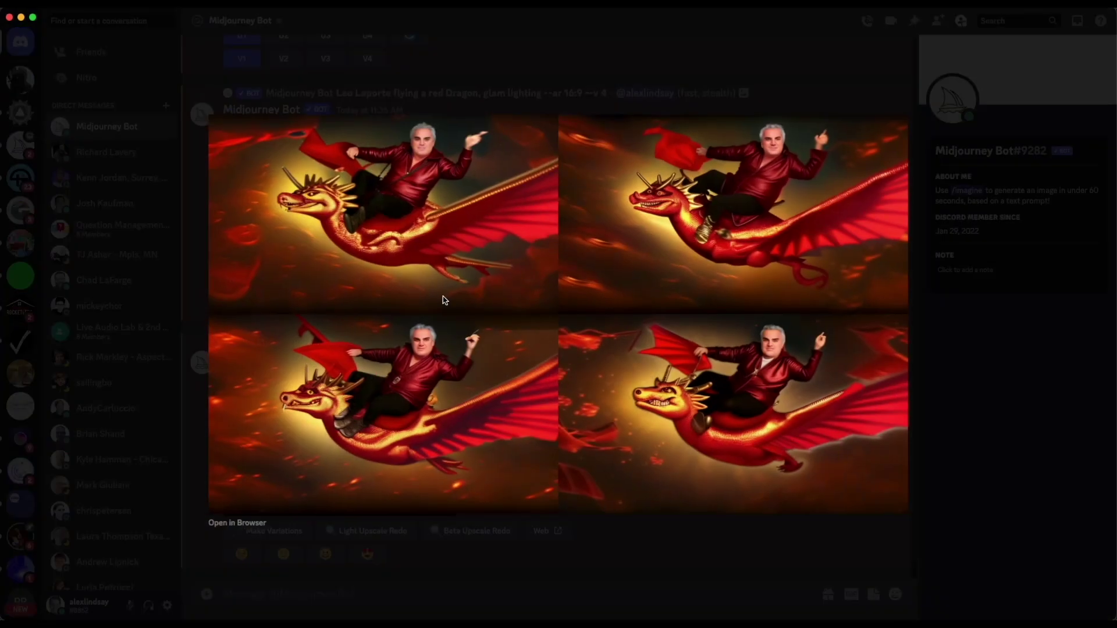
{"action": "left_click", "coordinate": [564, 560]}
{"action": "scroll", "coordinate": [449, 391], "scroll_direction": "up", "scroll_amount": 5}
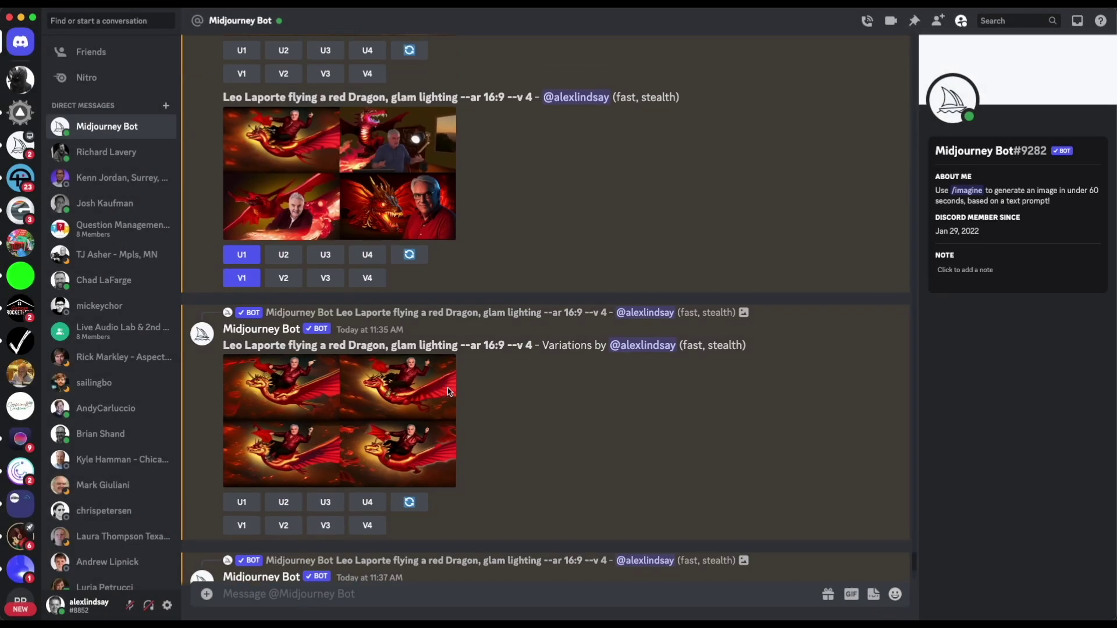
{"action": "scroll", "coordinate": [443, 253], "scroll_direction": "down", "scroll_amount": 1}
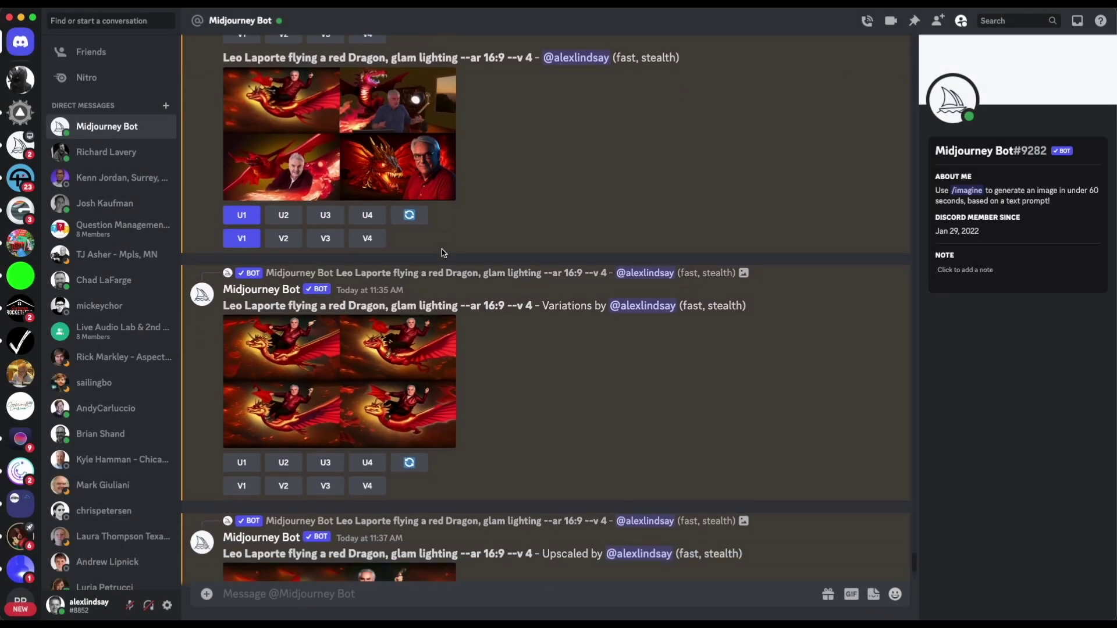
{"action": "scroll", "coordinate": [442, 252], "scroll_direction": "down", "scroll_amount": 3}
{"action": "scroll", "coordinate": [406, 426], "scroll_direction": "down", "scroll_amount": 1}
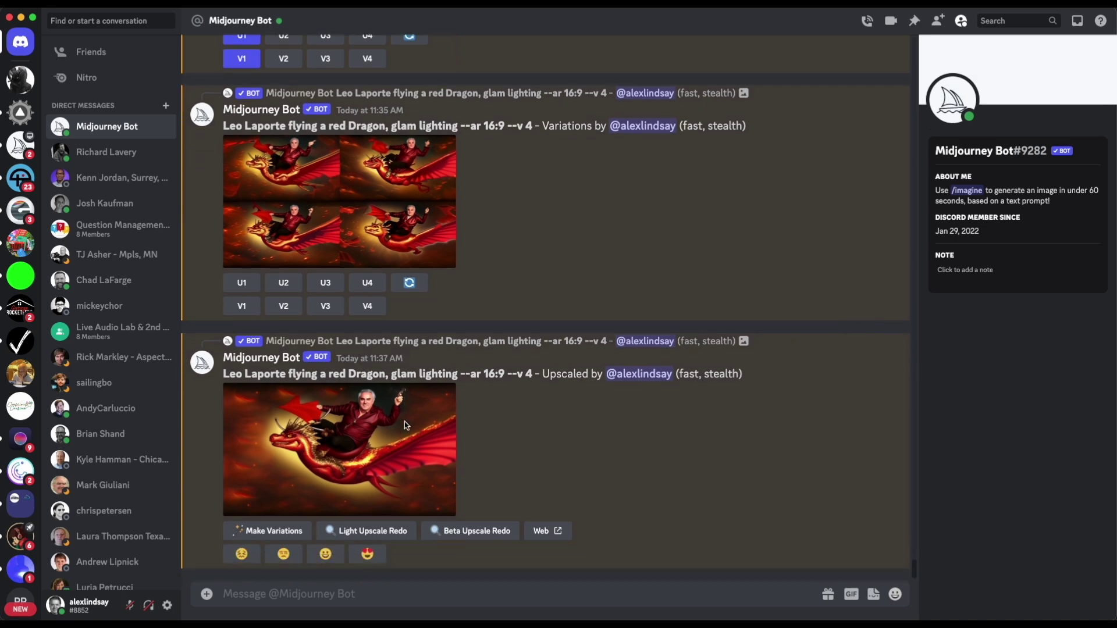
Start an /imagine prompt to the bot, then clear the unfinished command from the message box
{"action": "left_click", "coordinate": [316, 599]}
{"action": "type", "text": "/imagine"}
{"action": "key", "text": "Tab"}
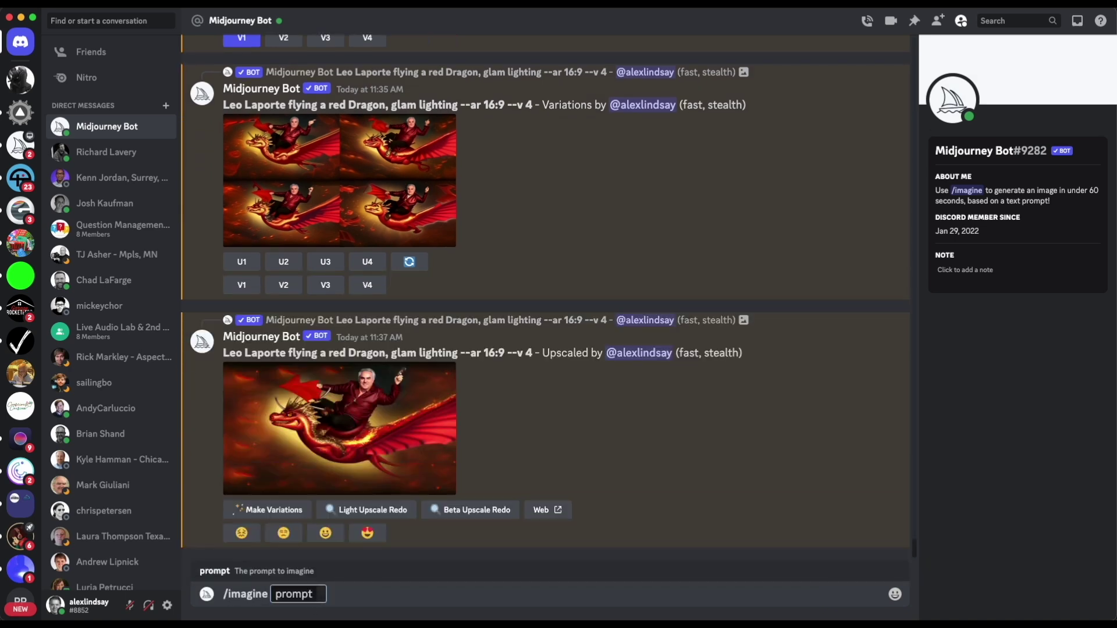
{"action": "type", "text": "Leo"}
{"action": "key", "text": "BackSpace"}
{"action": "key", "text": "BackSpace"}
{"action": "key", "text": "BackSpace"}
{"action": "key", "text": "BackSpace"}
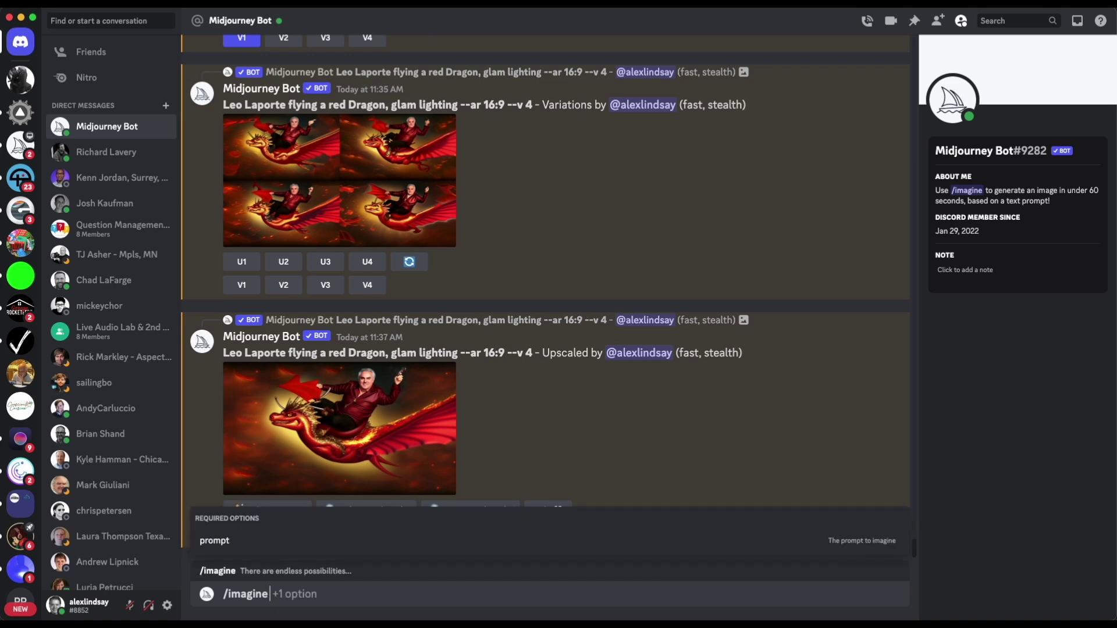
{"action": "key", "text": "BackSpace"}
{"action": "key", "text": "BackSpace"}
{"action": "key", "text": "BackSpace"}
{"action": "key", "text": "BackSpace"}
{"action": "key", "text": "BackSpace"}
{"action": "key", "text": "BackSpace"}
{"action": "key", "text": "BackSpace"}
{"action": "key", "text": "BackSpace"}
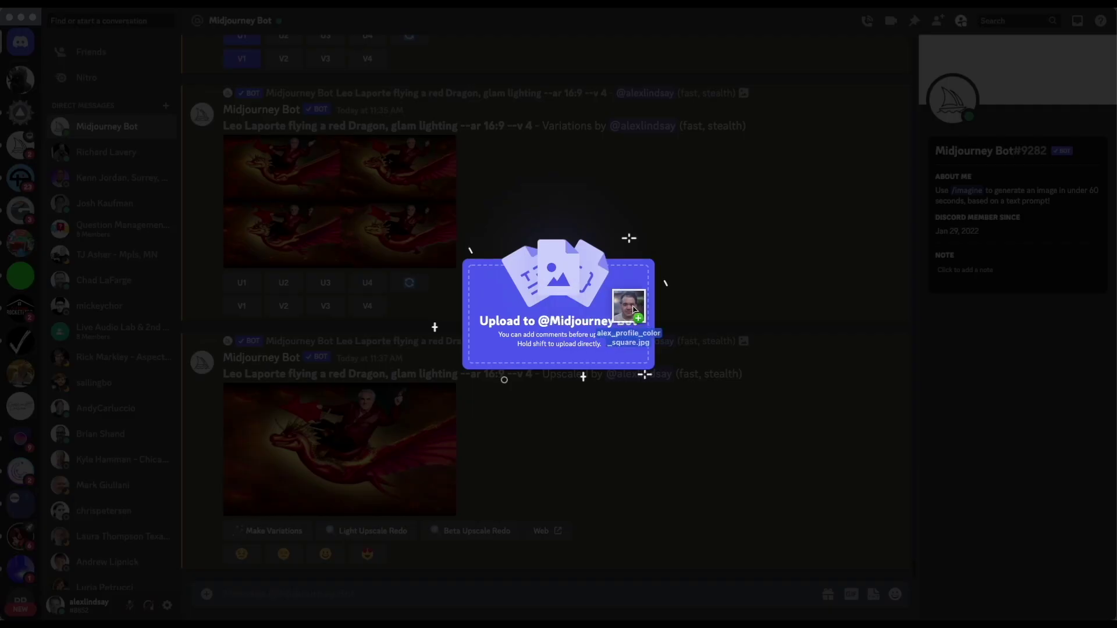
Drag the portrait .jpg from Finder into the chat and send it to the Midjourney Bot
{"action": "left_click_drag", "start_coordinate": [638, 309], "coordinate": [559, 557]}
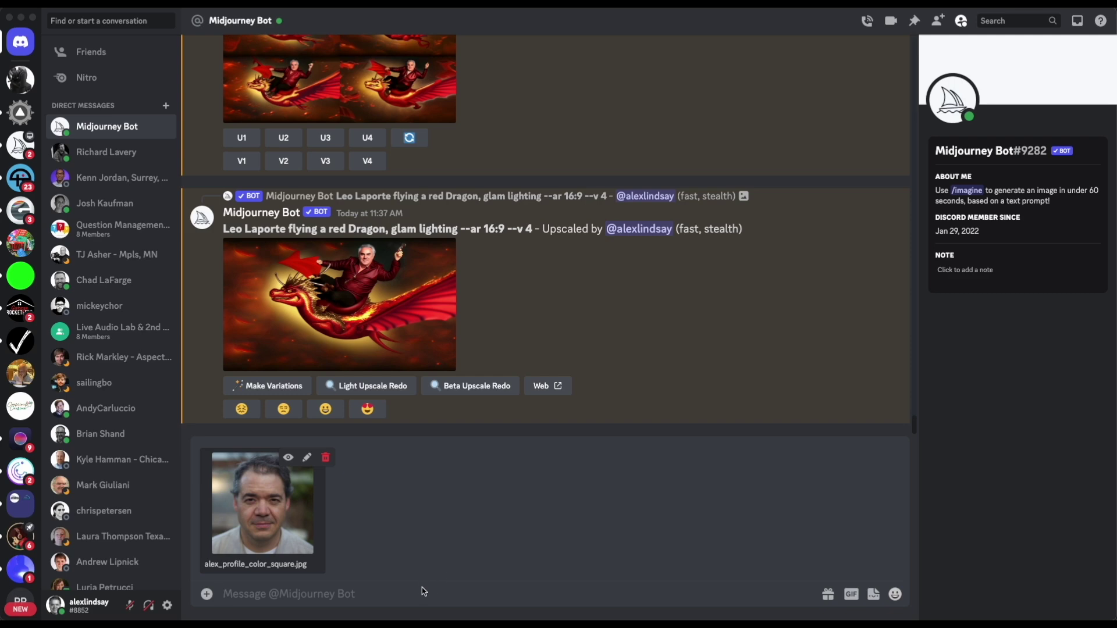
{"action": "left_click", "coordinate": [420, 590]}
{"action": "key", "text": "Return"}
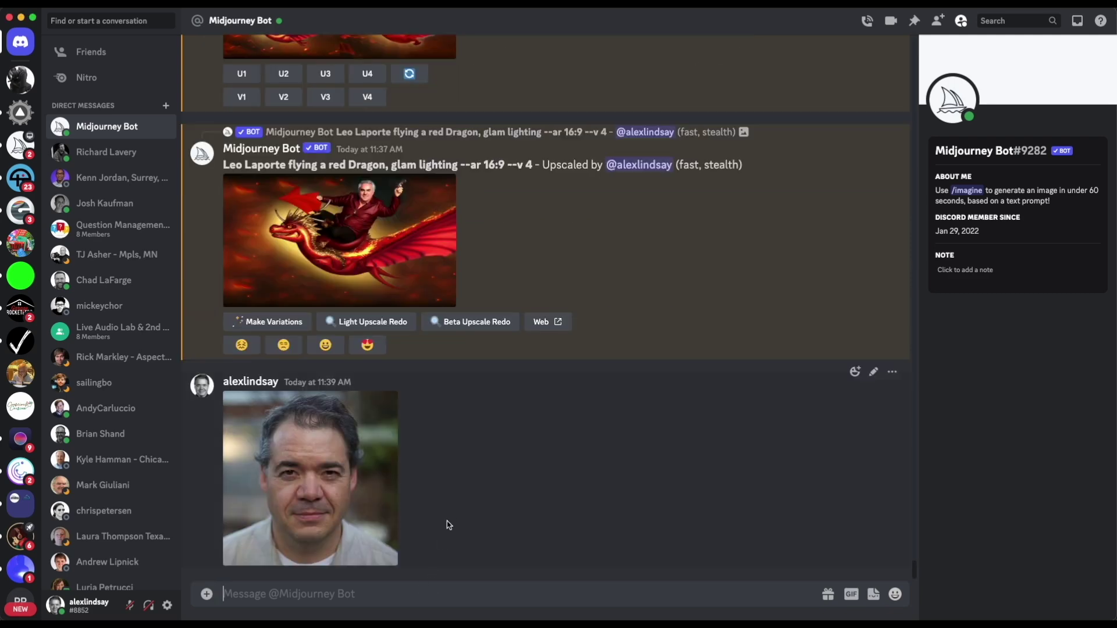
{"action": "right_click", "coordinate": [334, 492]}
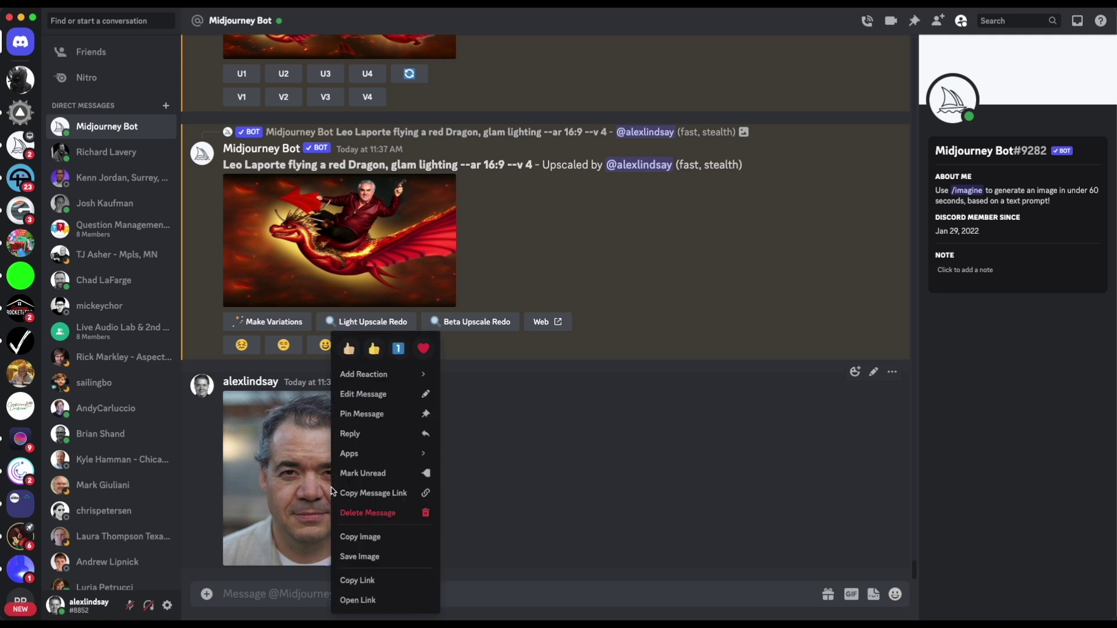
Copy the portrait's link and submit /imagine with it plus 'riding a red dragon, glam lighting --ar 16:9 --v 4'
{"action": "left_click", "coordinate": [399, 580]}
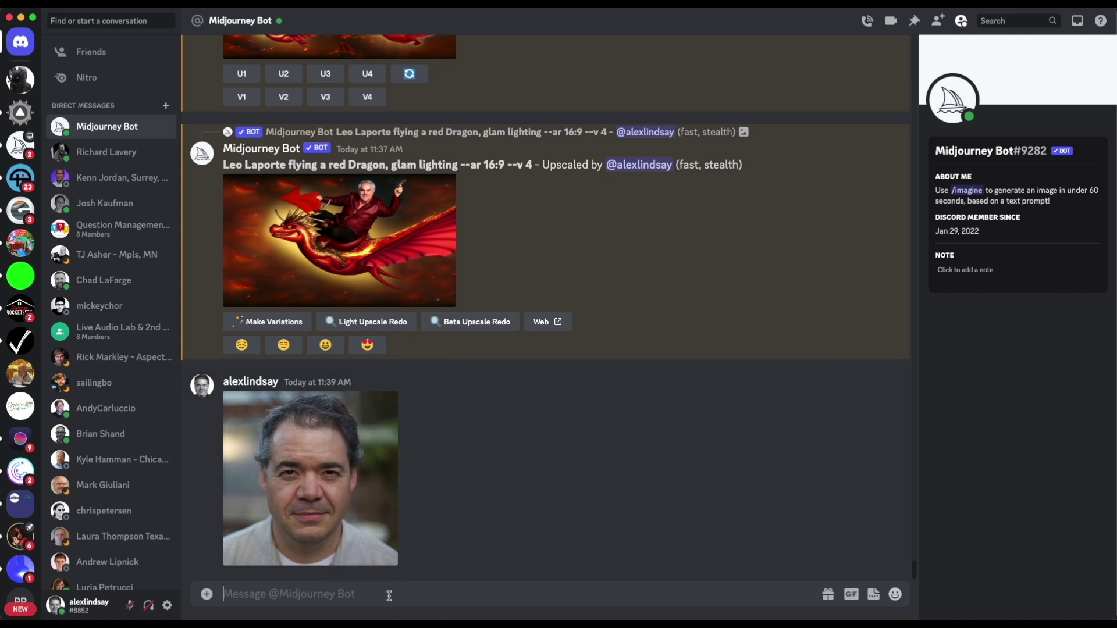
{"action": "type", "text": "/imagine"}
{"action": "key", "text": "Tab"}
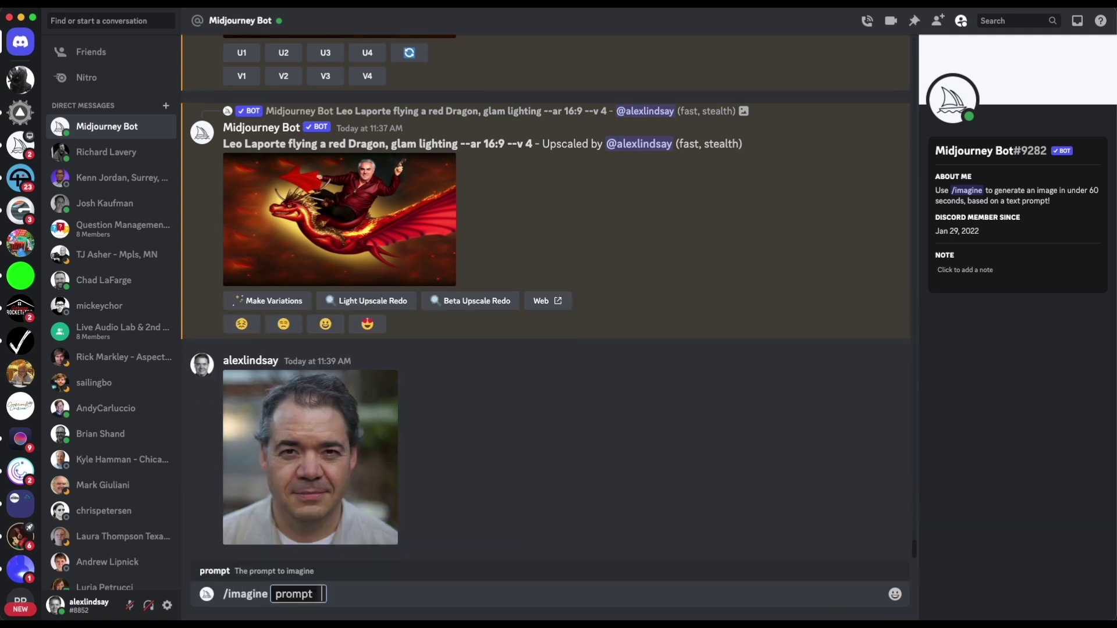
{"action": "key", "text": "super+v"}
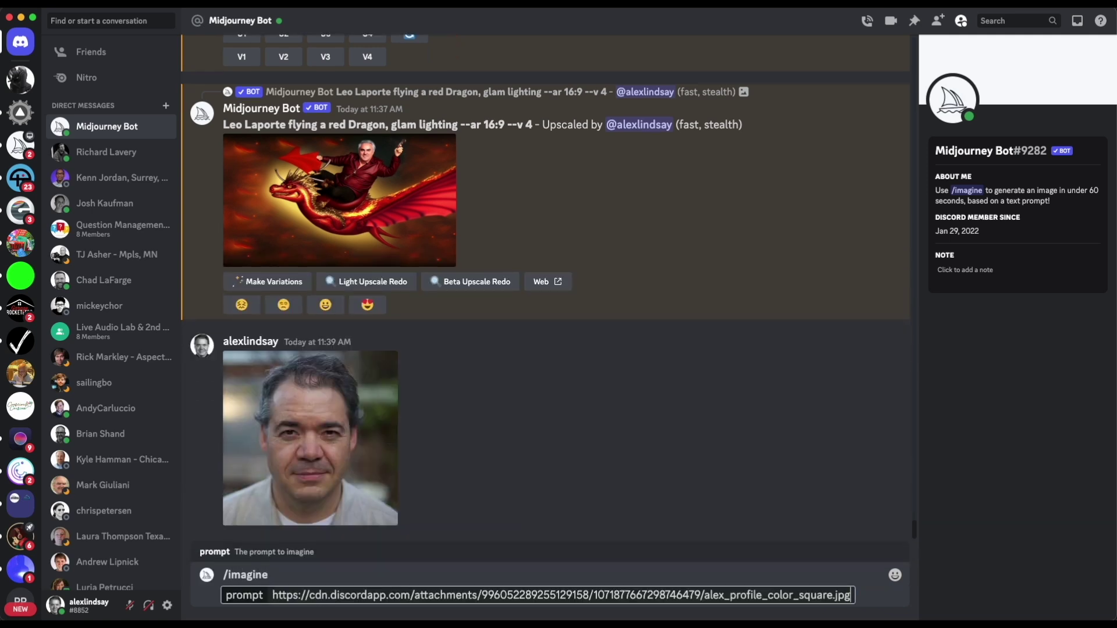
{"action": "type", "text": "a"}
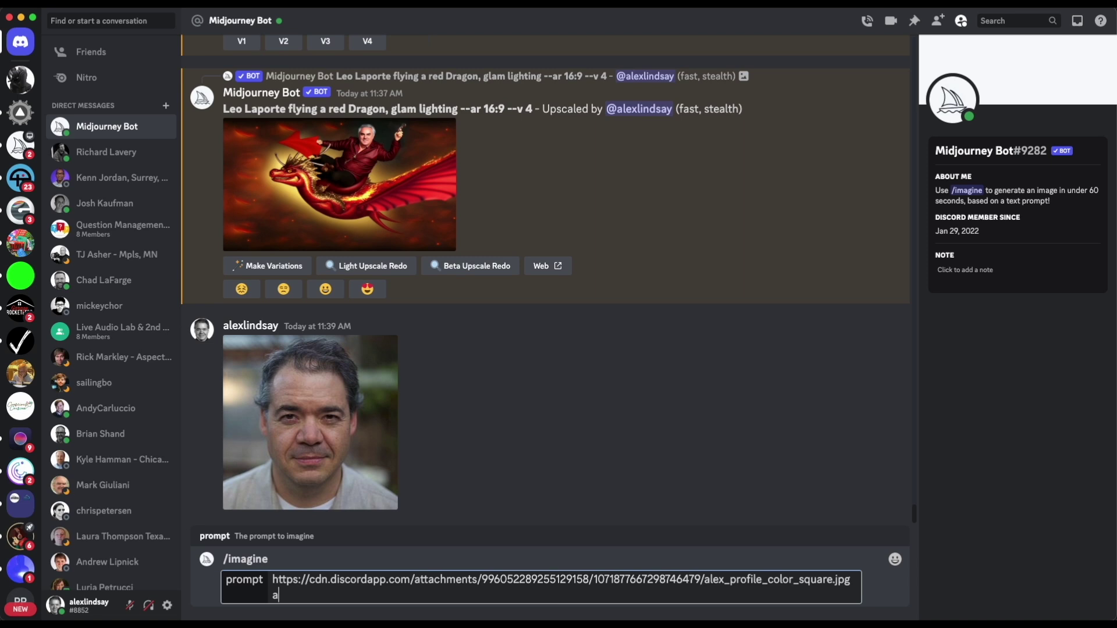
{"action": "key", "text": "BackSpace"}
{"action": "type", "text": "right"}
{"action": "key", "text": "BackSpace"}
{"action": "key", "text": "BackSpace"}
{"action": "key", "text": "BackSpace"}
{"action": "type", "text": "ding a red dragon"}
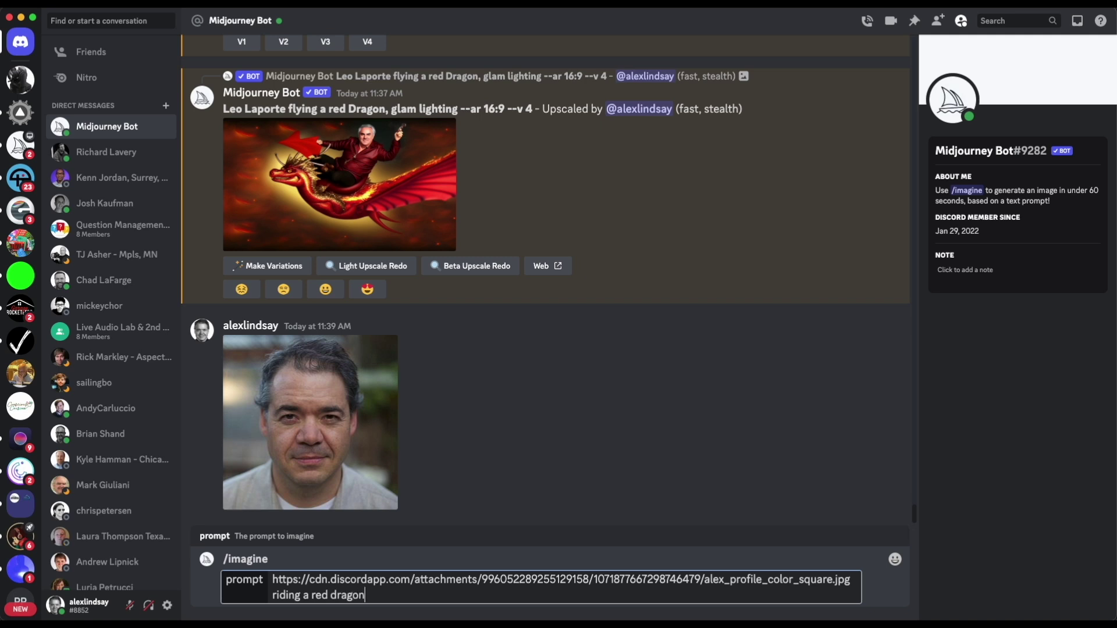
{"action": "type", "text": ", glam lighting --ar 16:0"}
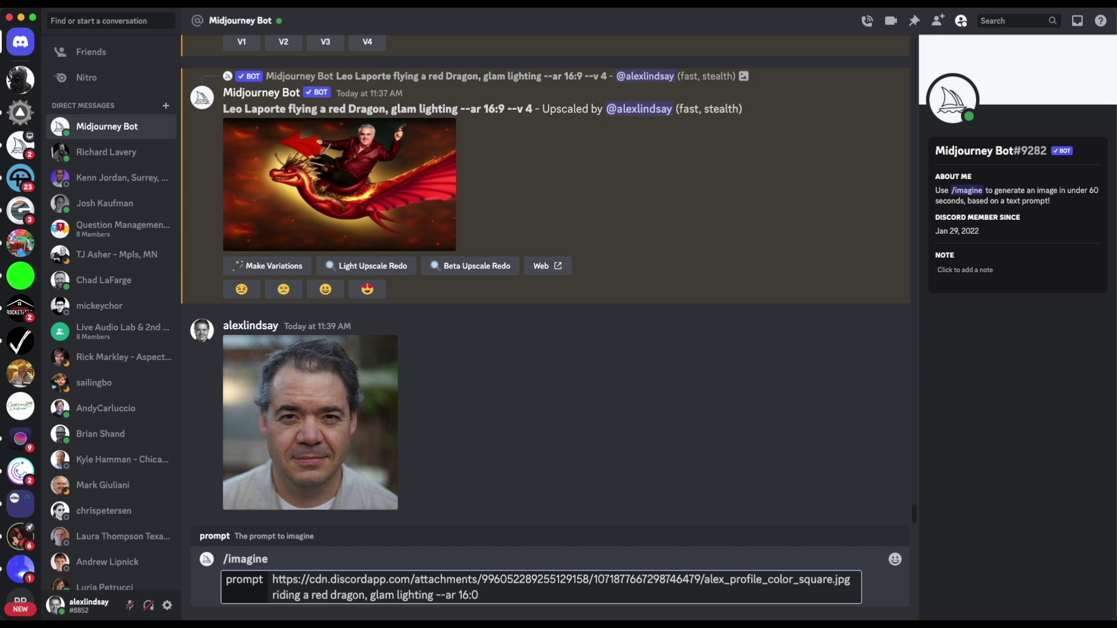
{"action": "key", "text": "Return"}
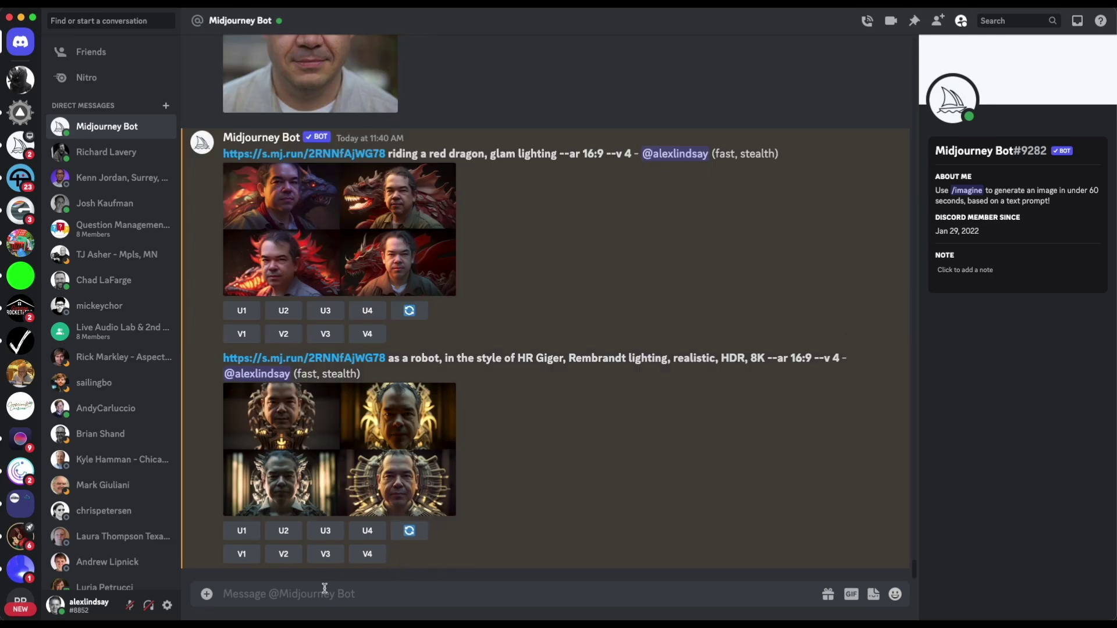
Submit /imagine with the portrait link plus 'as a jedi knight, realistic, in the style of Manga --ar 16:9 --v 4'
{"action": "type", "text": "/imag"}
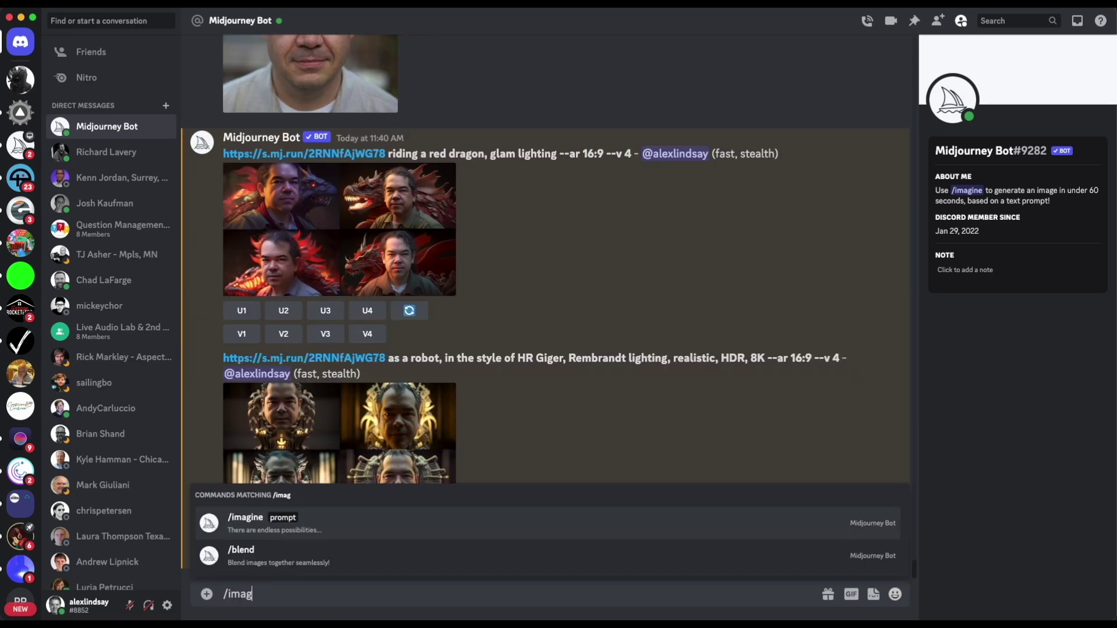
{"action": "key", "text": "Tab"}
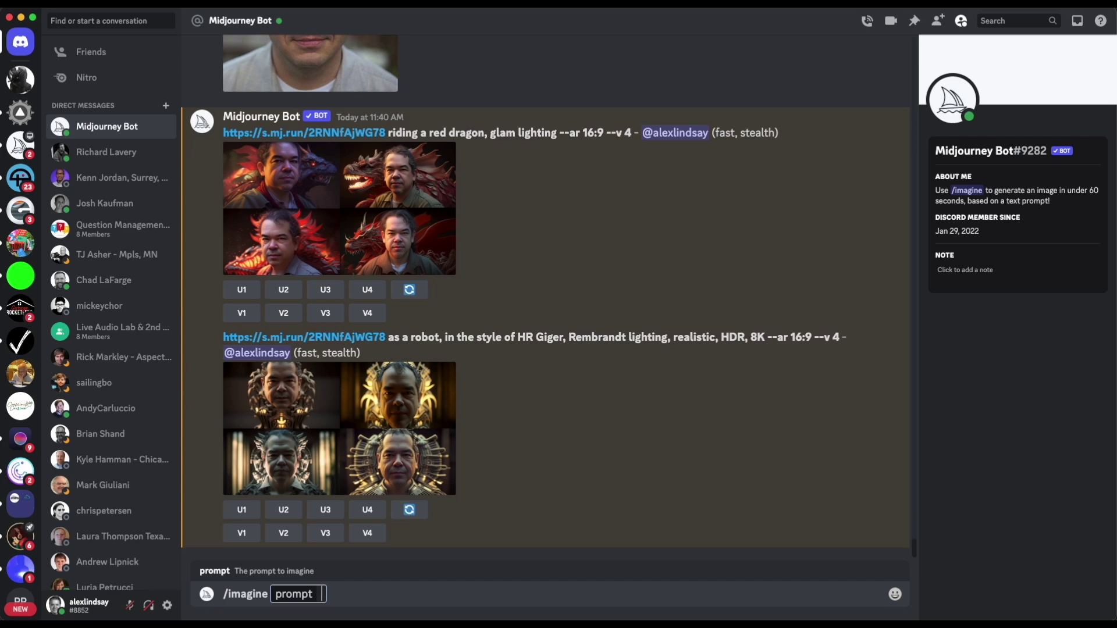
{"action": "key", "text": "super+v"}
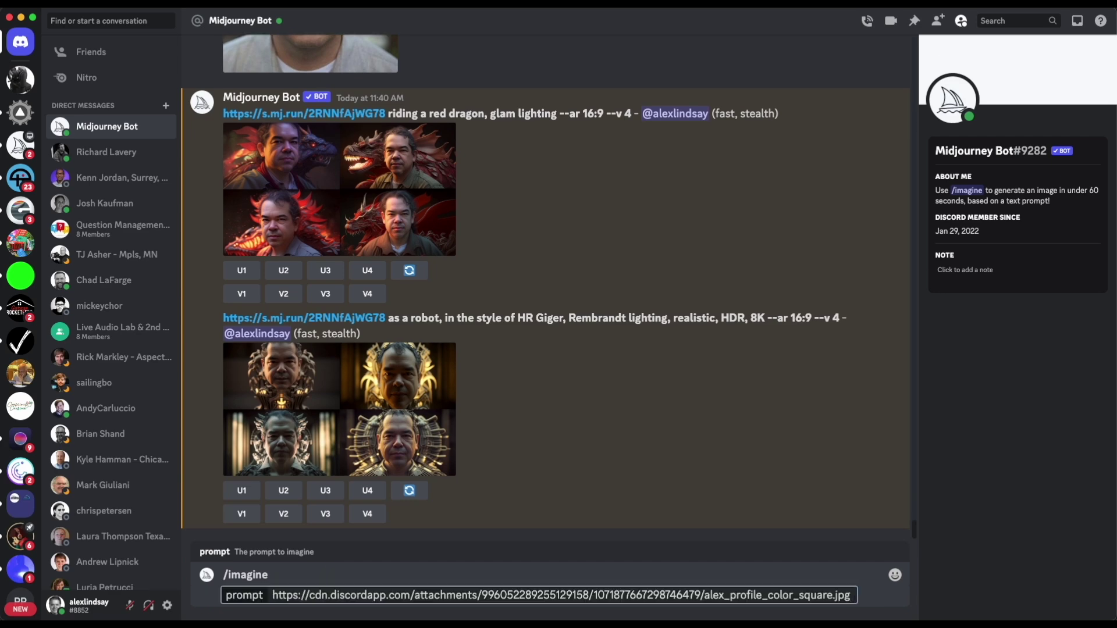
{"action": "type", "text": "as "}
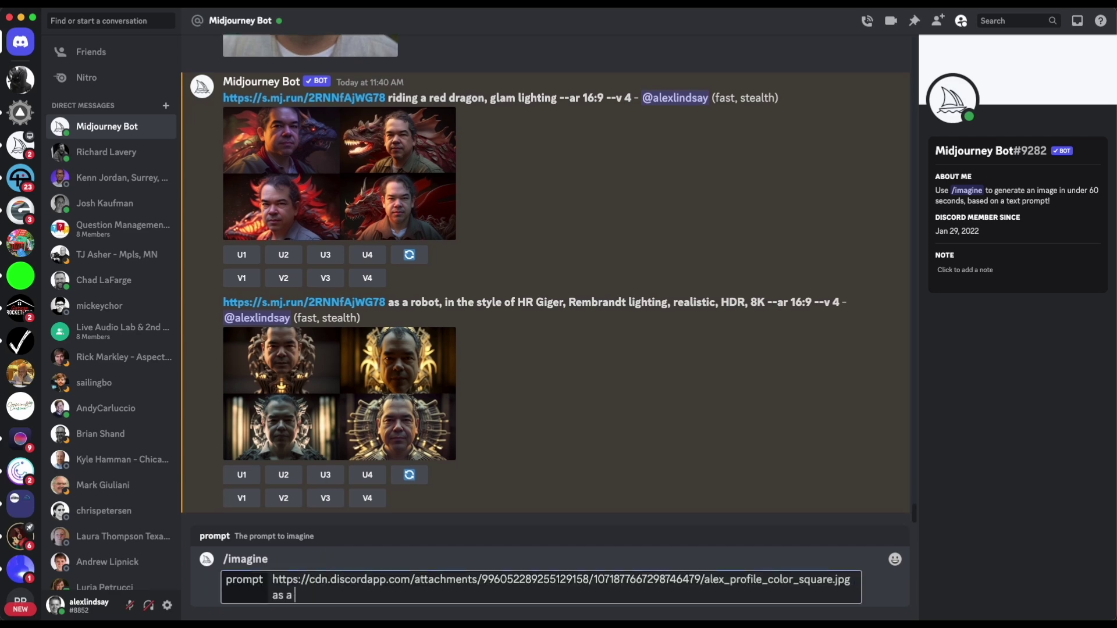
{"action": "type", "text": "a jedi knight, realitu"}
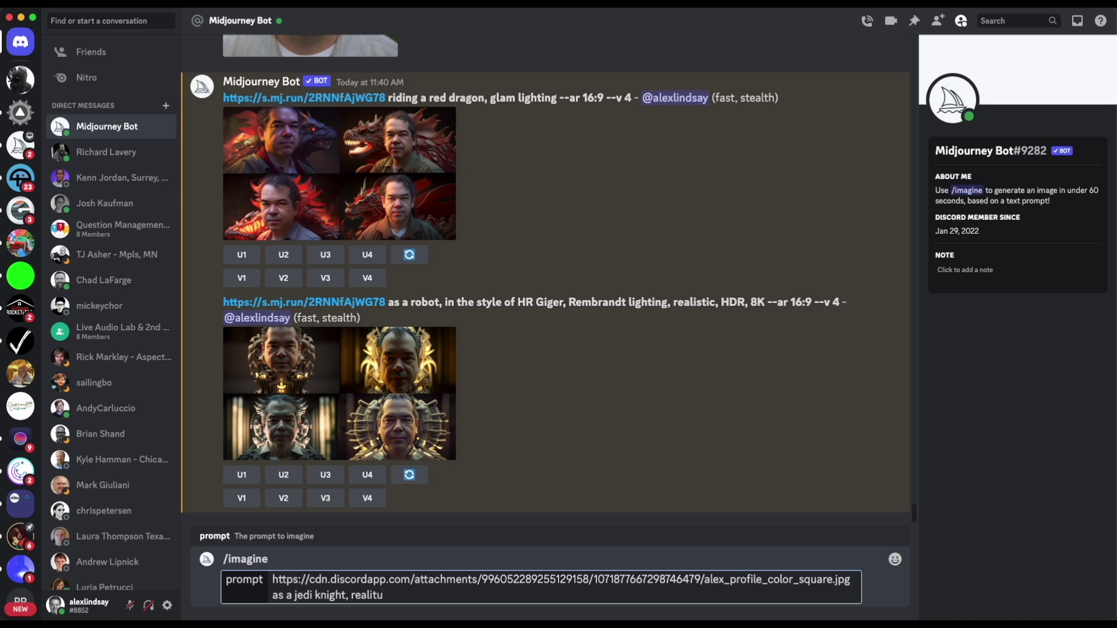
{"action": "type", "text": "stiuc"}
{"action": "type", "text": "in the style of Manga"}
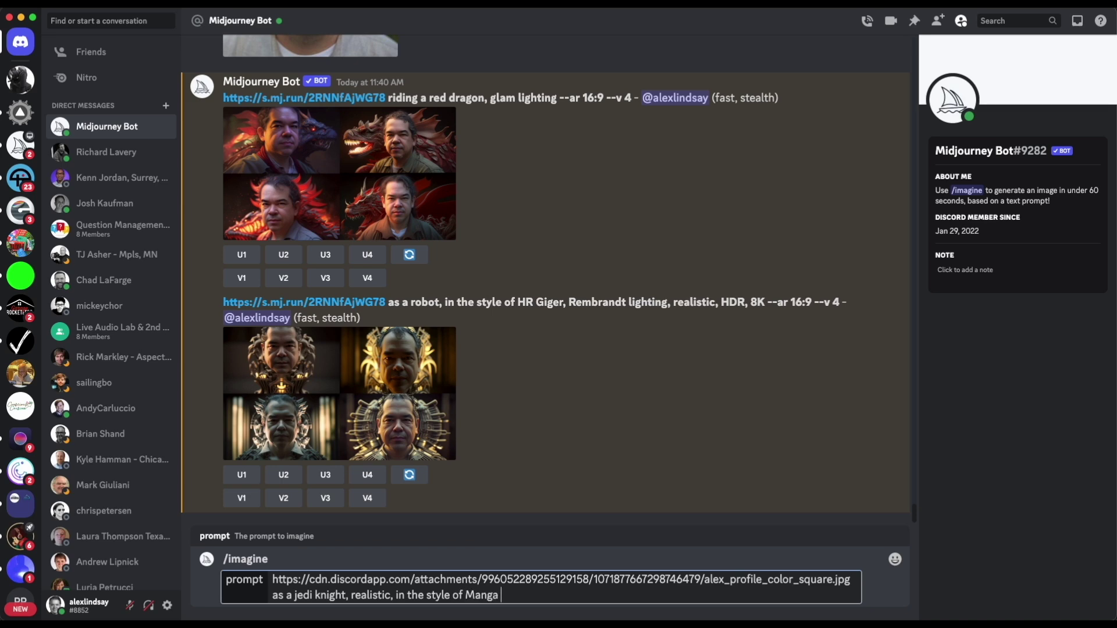
{"action": "type", "text": " --ar 16:9"}
{"action": "key", "text": "Return"}
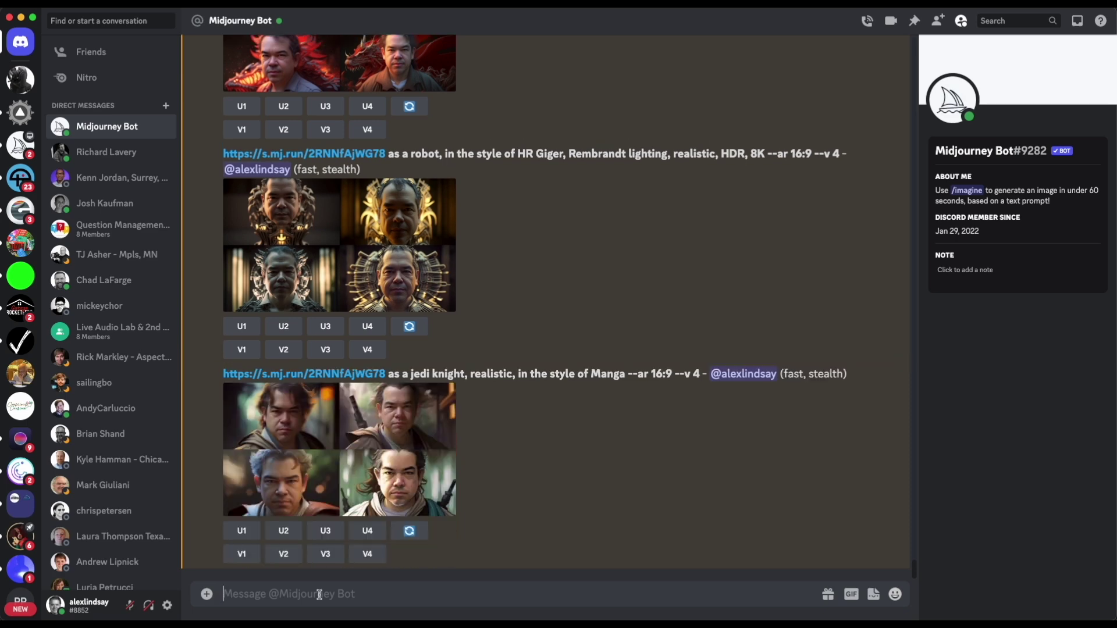
Enlarge the Jedi knight grid to inspect it, close it, then request the U3 upscale
{"action": "left_click", "coordinate": [418, 496]}
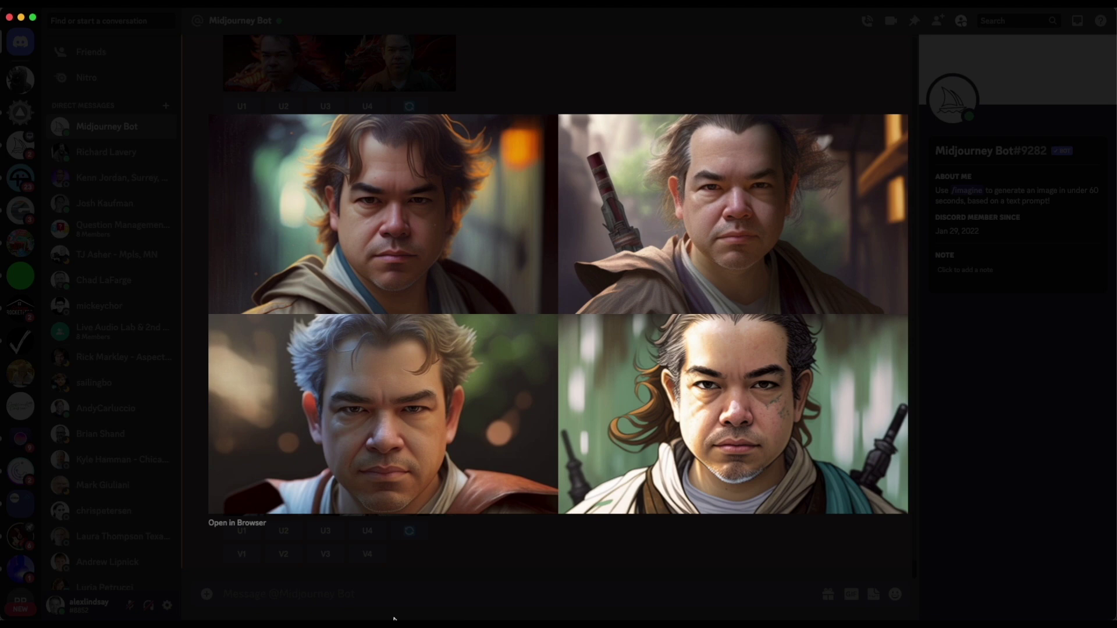
{"action": "left_click", "coordinate": [518, 565]}
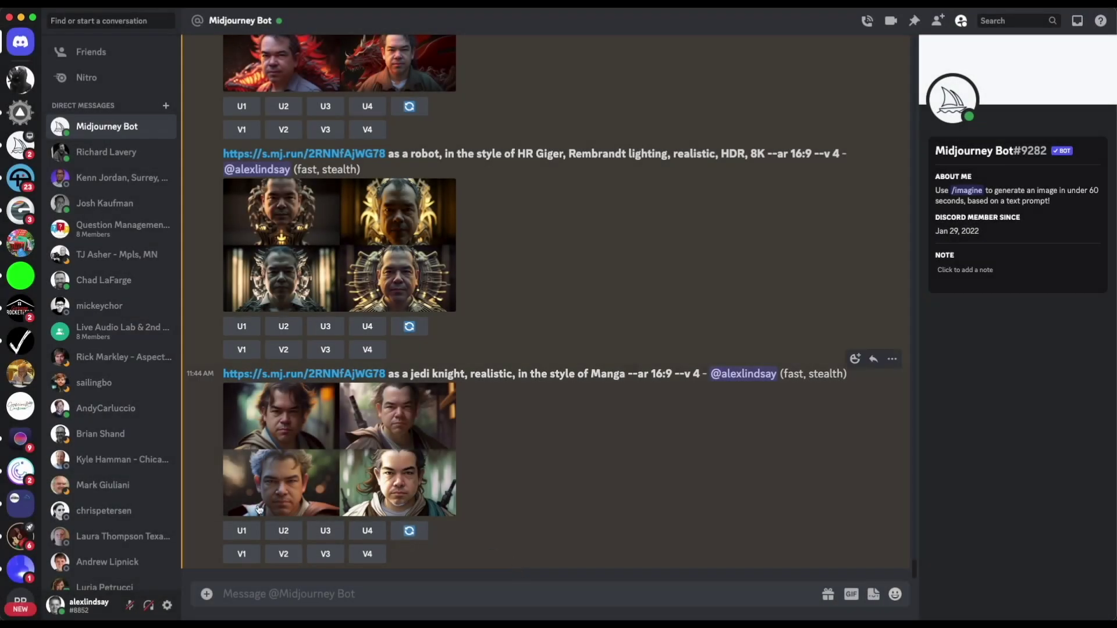
{"action": "left_click", "coordinate": [327, 532]}
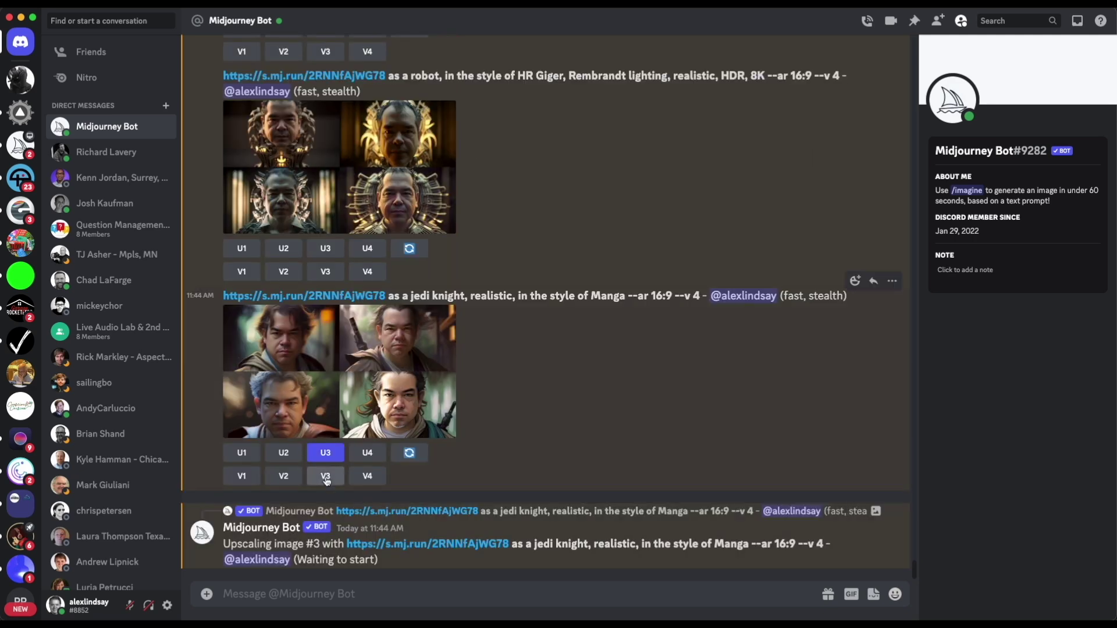